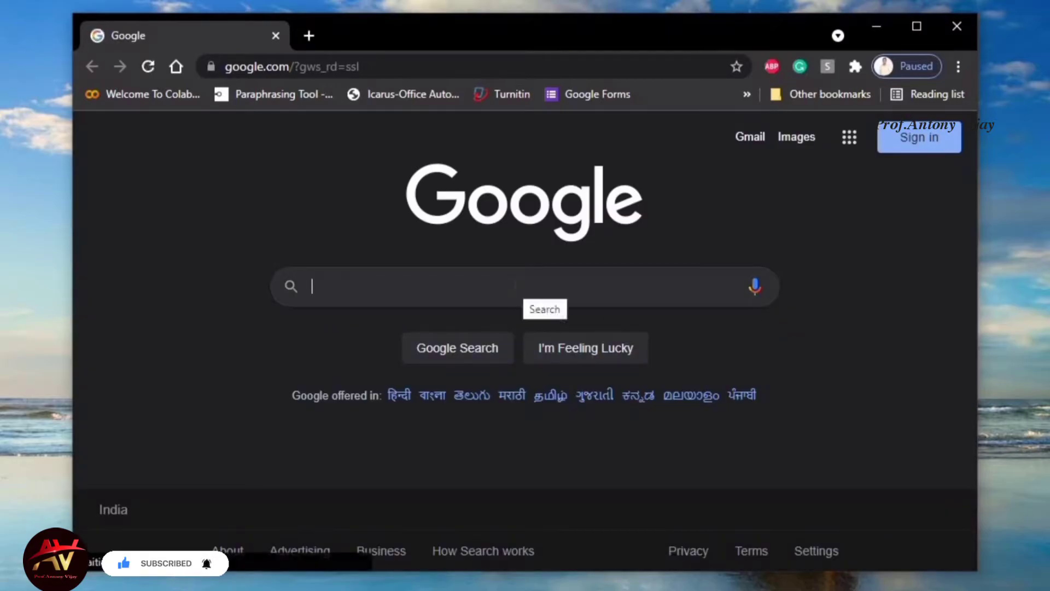
Search Google for "tails" and open the official Tails website at tails.boum.org.
type("tails")
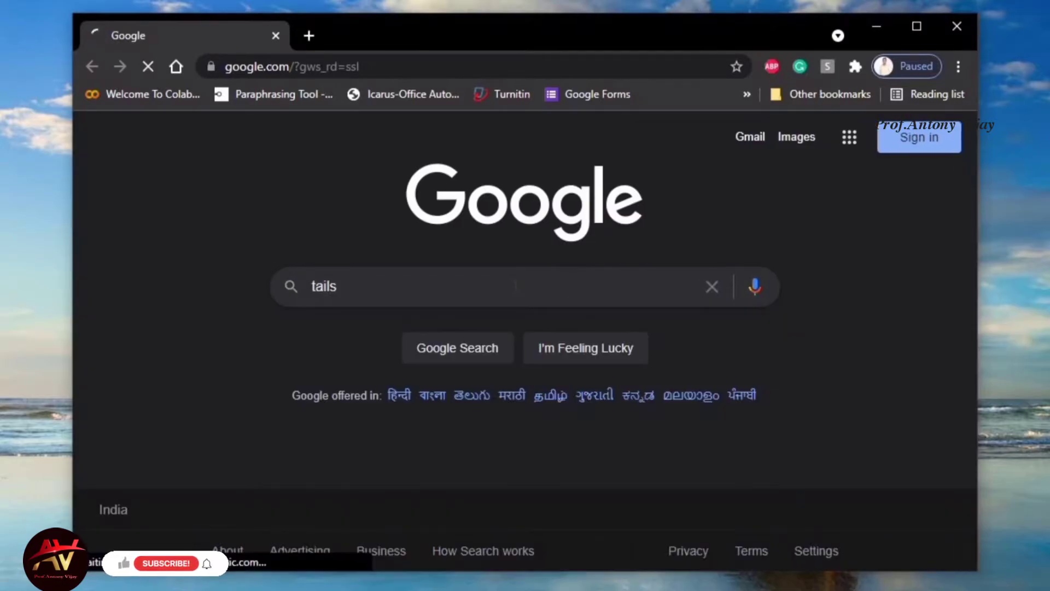
key("Return")
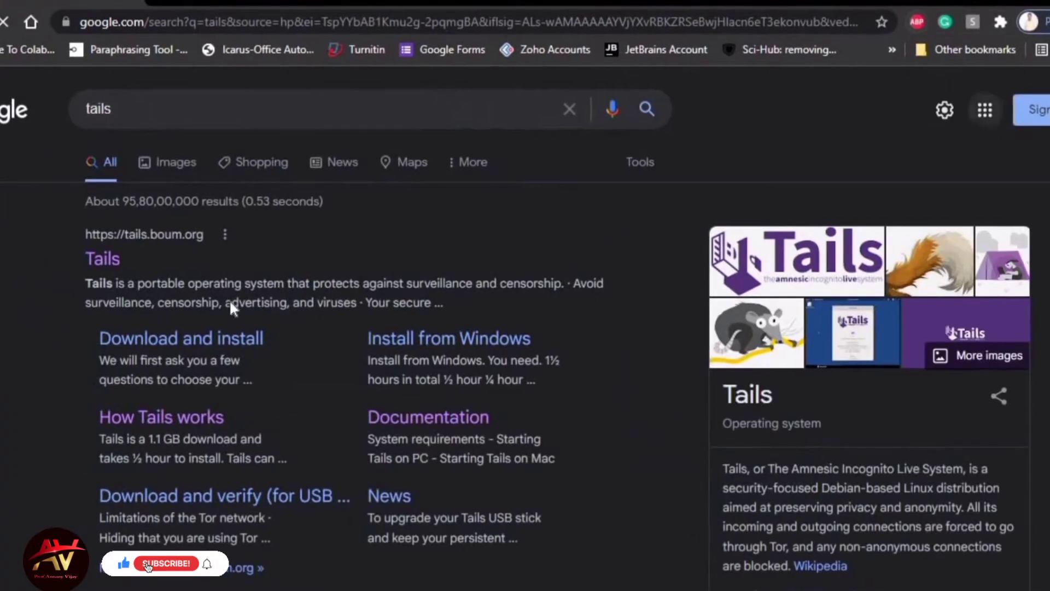
left_click(103, 257)
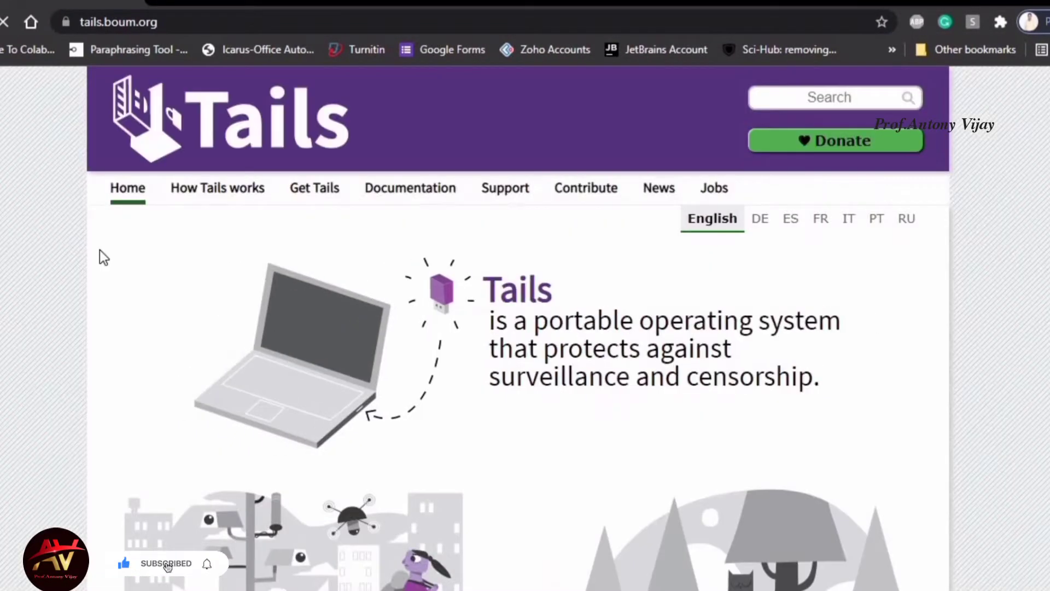
Go to the Tails 4.22 download page and choose the download-only ISO image for virtual machines.
scroll(527, 313, "down", 5)
scroll(528, 320, "down", 10)
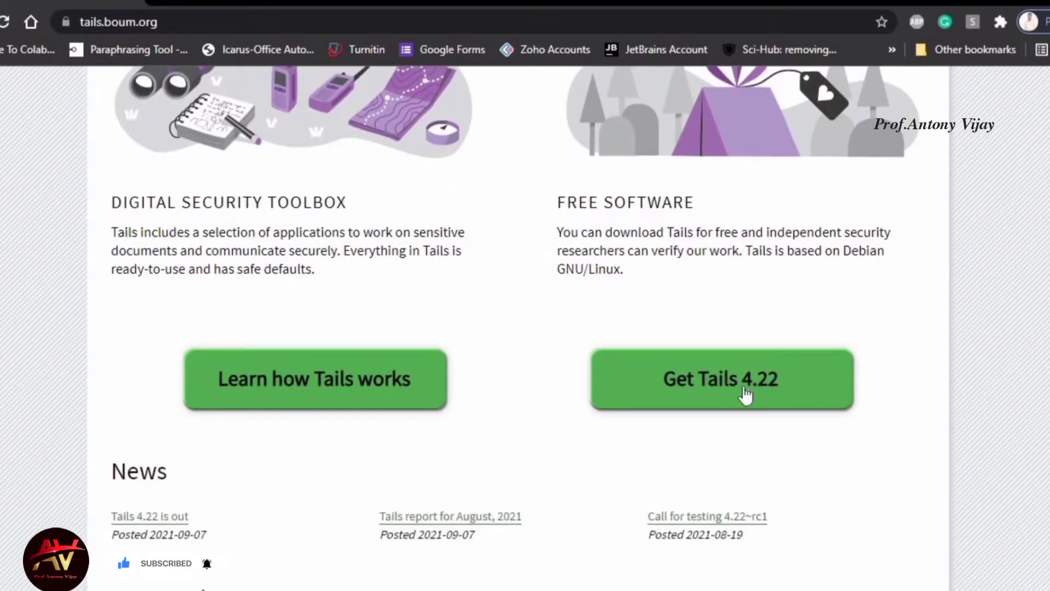
left_click(753, 393)
scroll(752, 395, "down", 3)
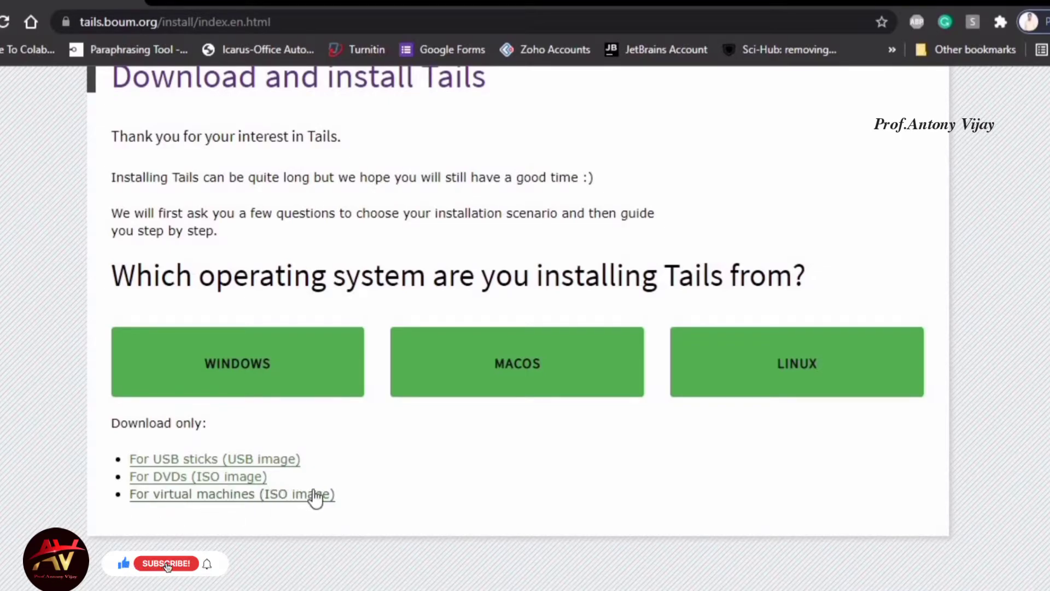
left_click(235, 495)
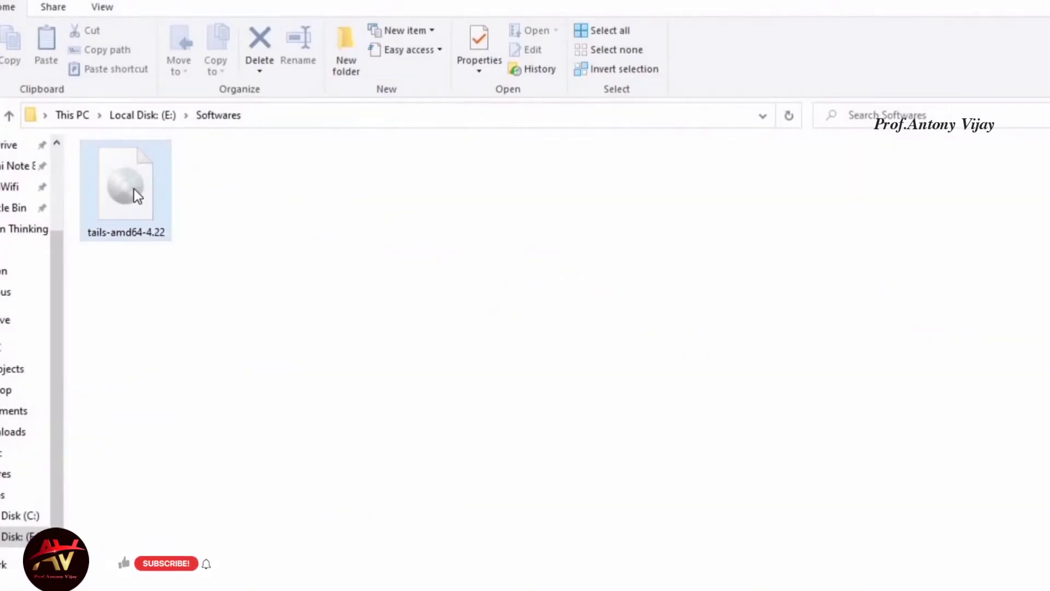
Switch to Oracle VM VirtualBox and start a new virtual machine named Tails, with type Linux and version Other Linux (64-bit).
left_click(134, 189)
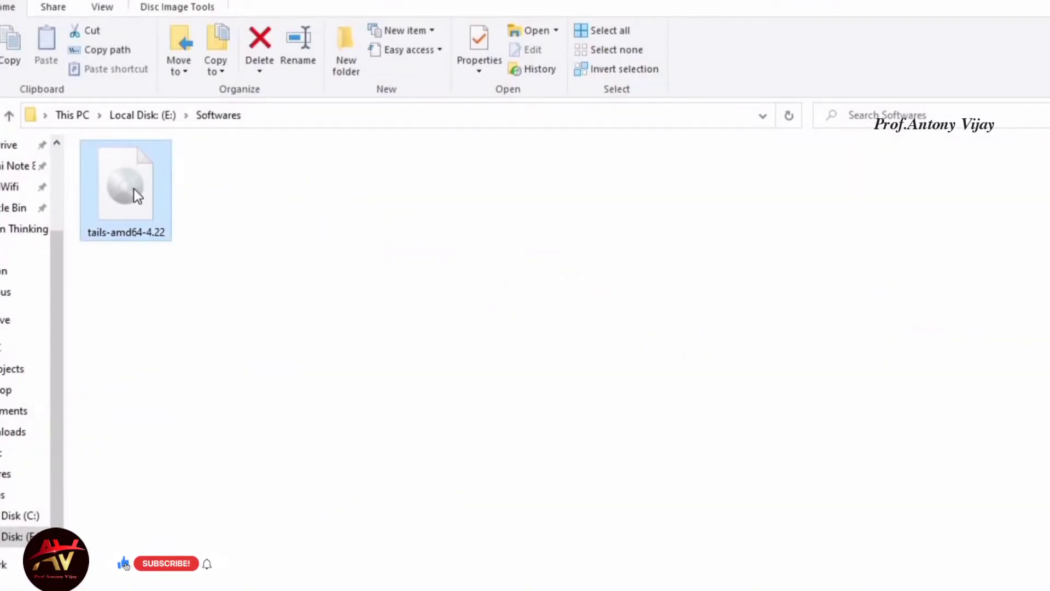
left_click(381, 590)
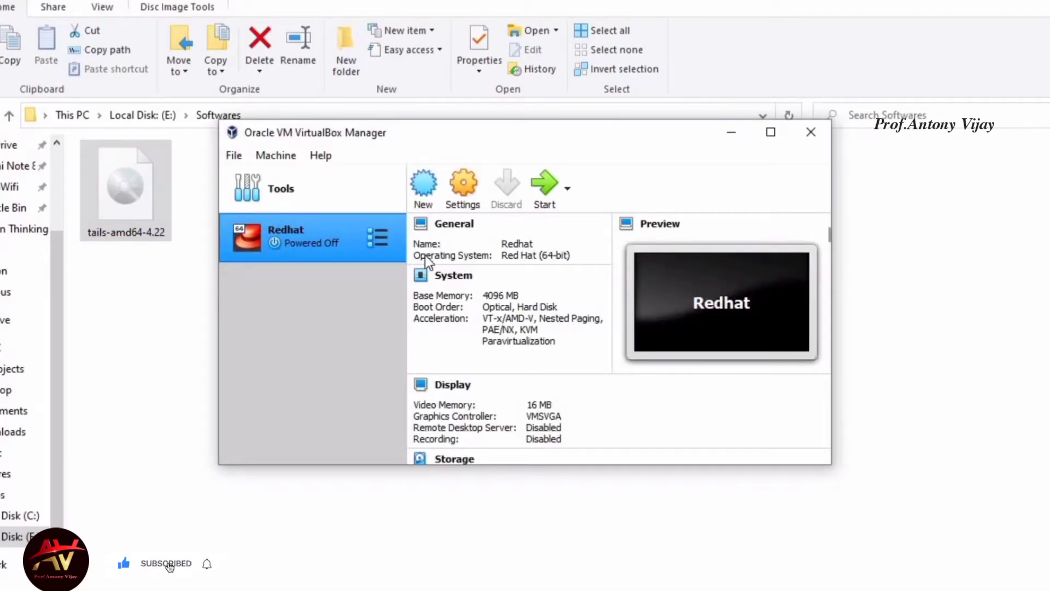
left_click(424, 186)
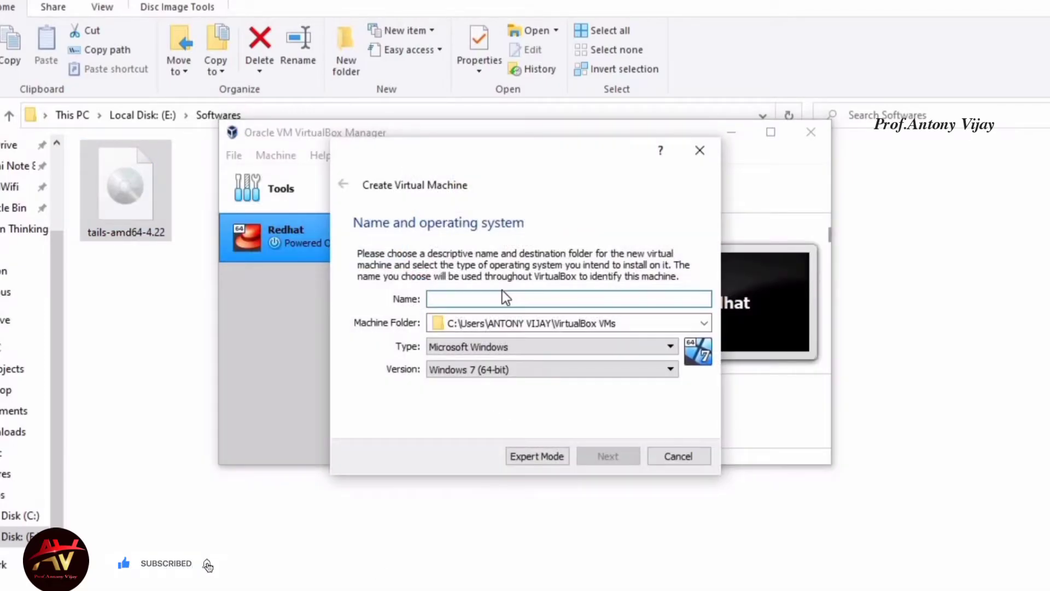
type("Tails")
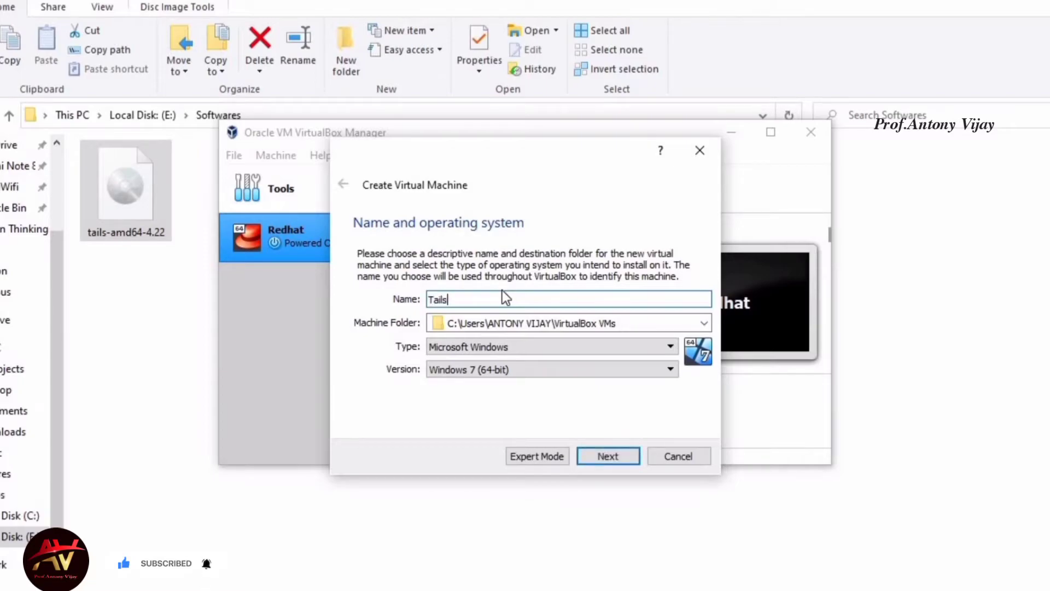
left_click(508, 343)
left_click(507, 368)
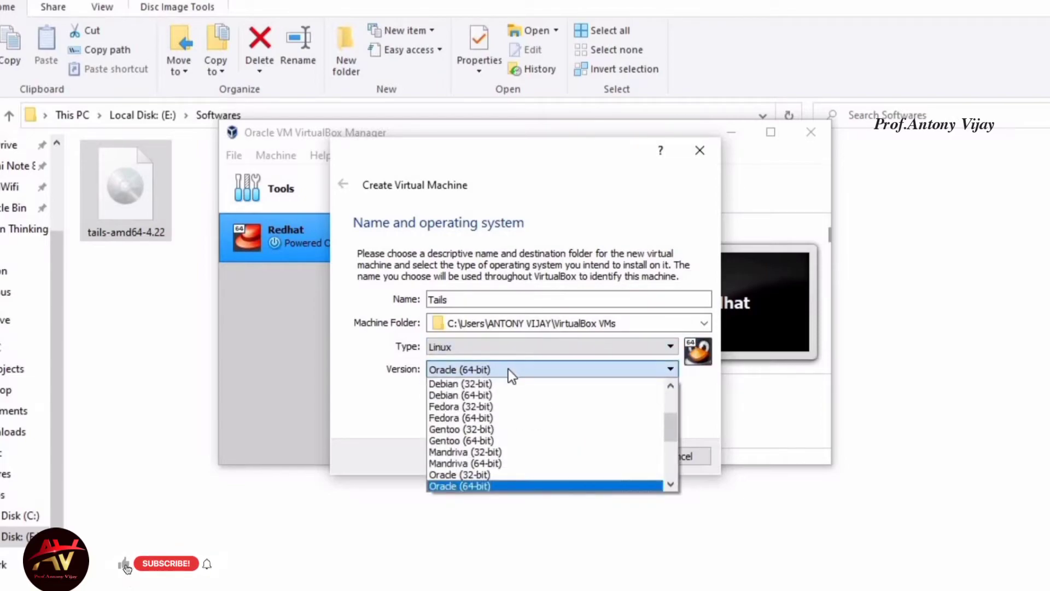
scroll(530, 440, "down", 4)
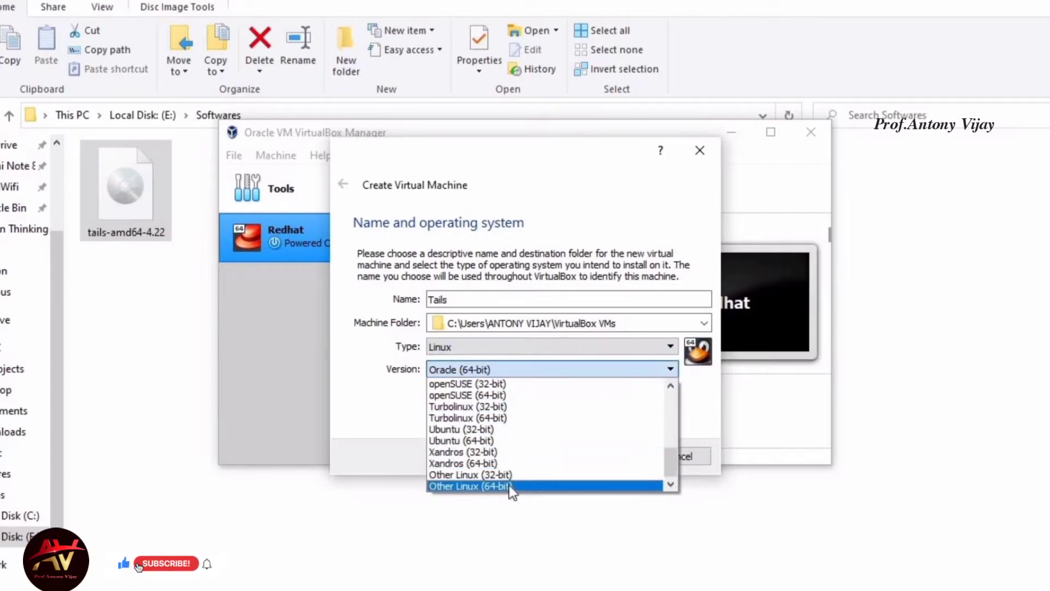
left_click(509, 485)
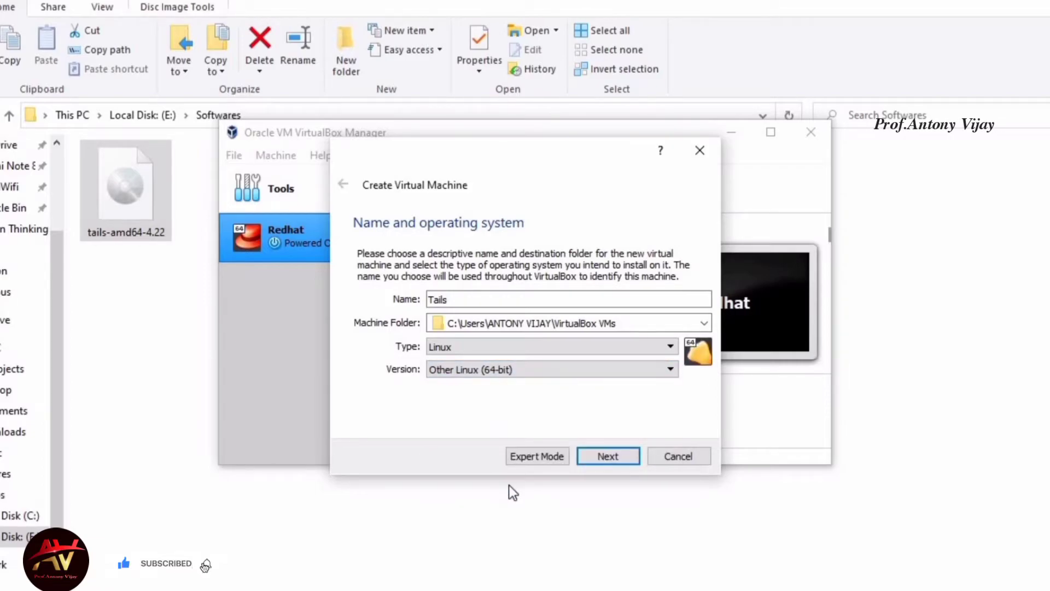
left_click(608, 460)
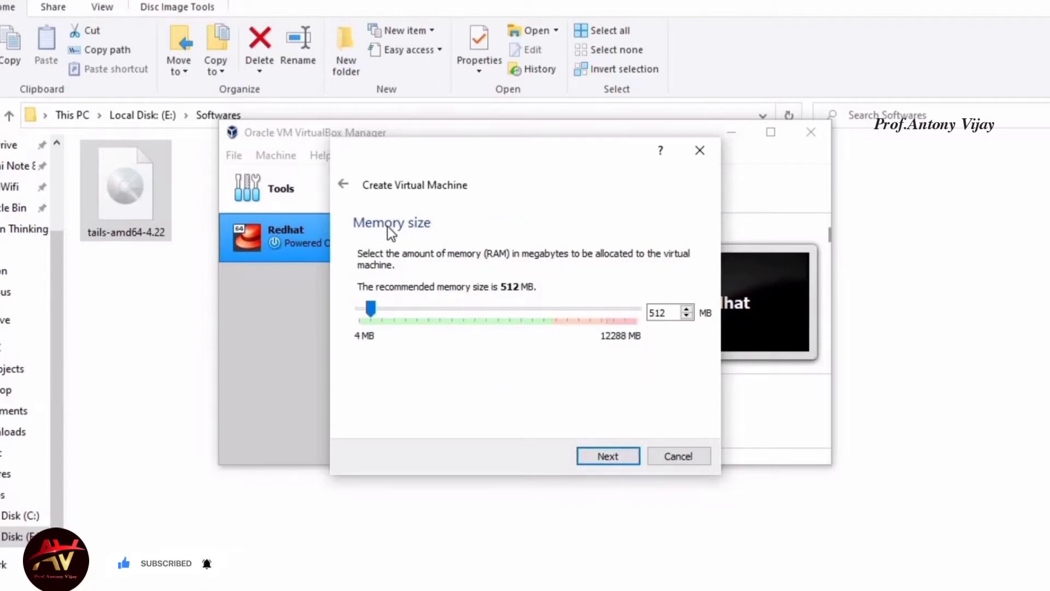
Set the machine's memory to 1024 MB and create a dynamically allocated 8.00 GB VDI virtual hard disk for it.
left_click_drag(375, 305, 386, 307)
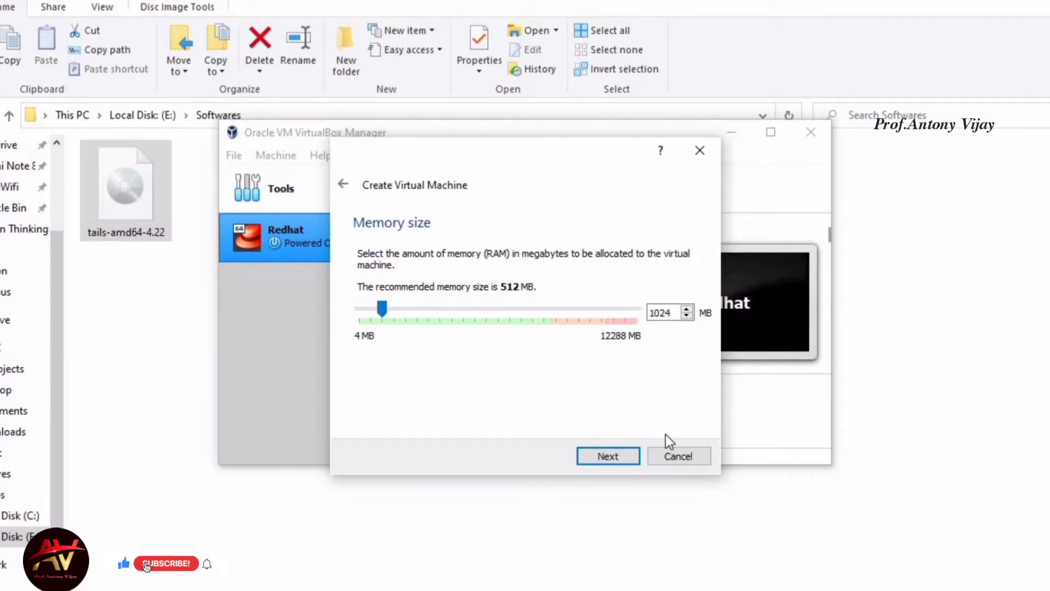
left_click(608, 456)
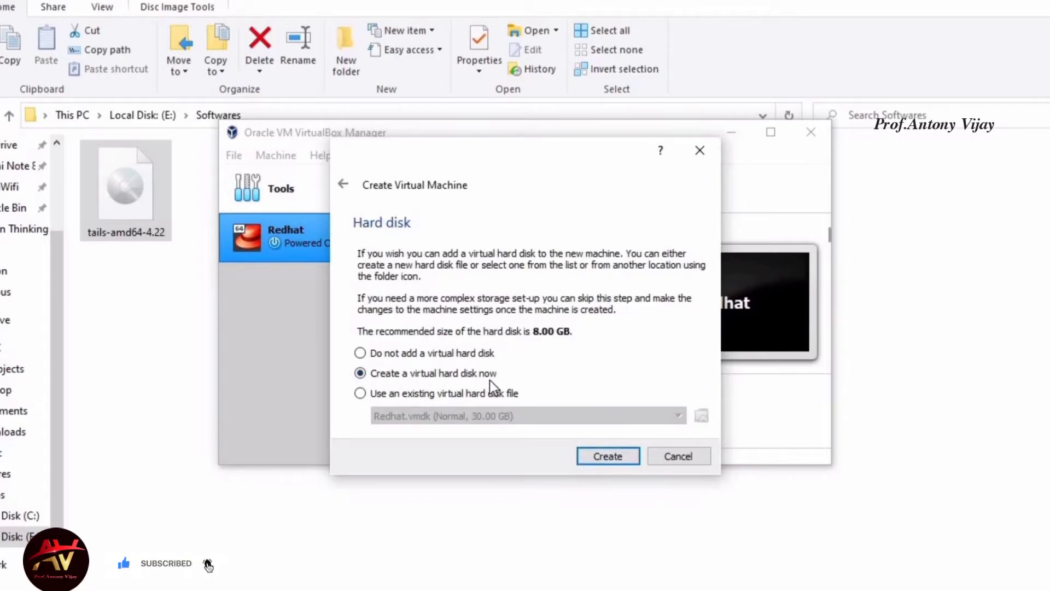
left_click(616, 461)
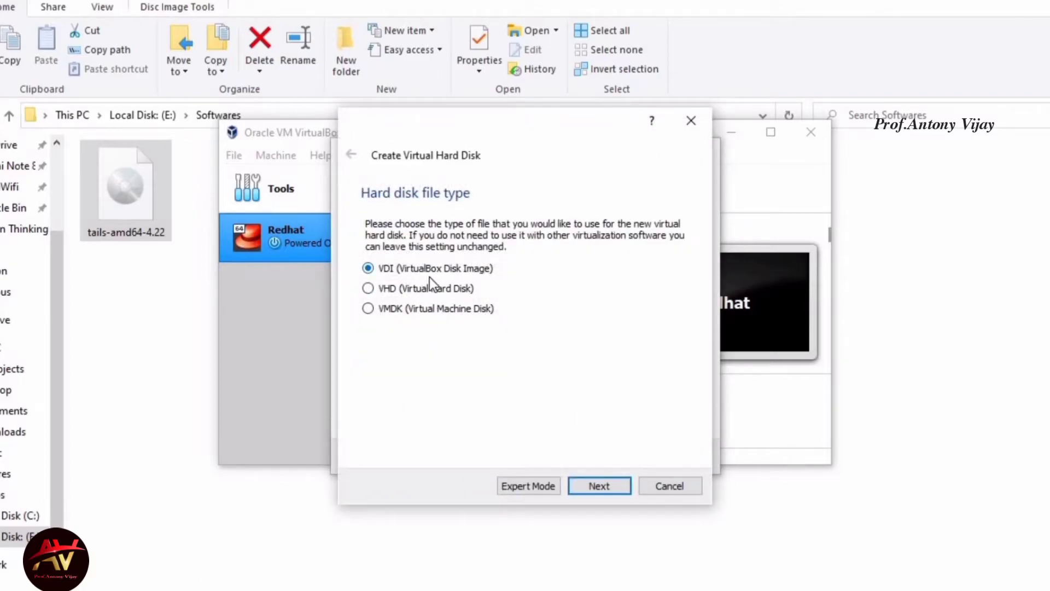
left_click(606, 484)
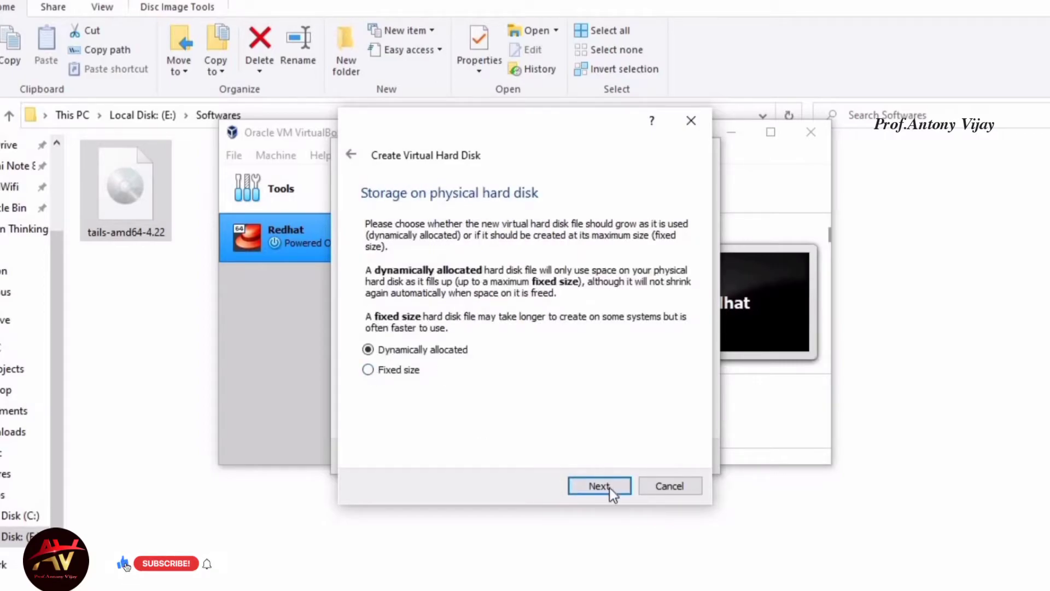
left_click(611, 489)
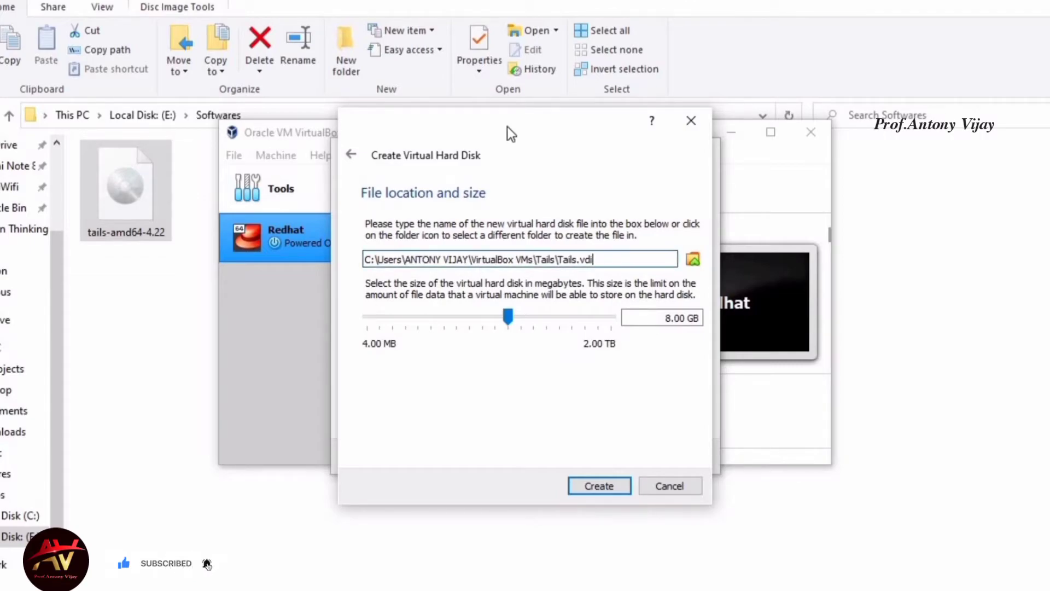
left_click(609, 487)
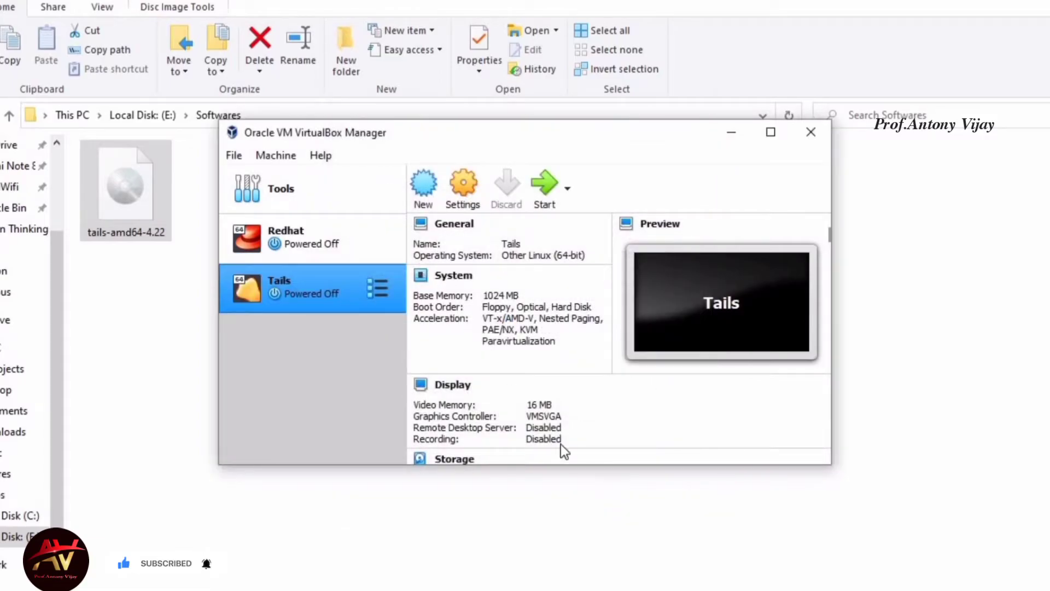
Disable Floppy in the Tails machine's boot order and review its processor and display settings.
left_click(467, 189)
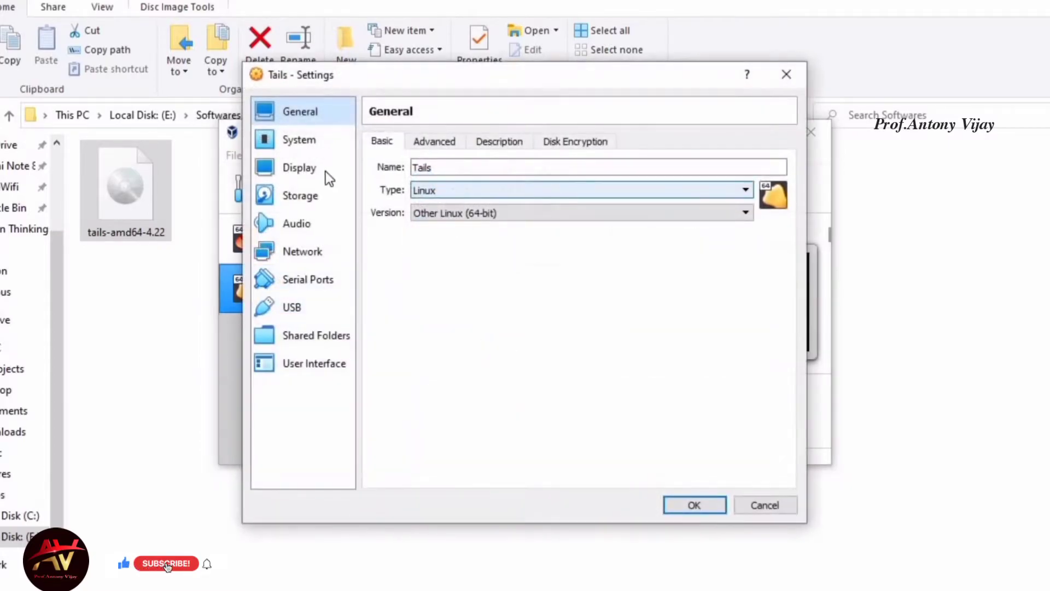
left_click(313, 139)
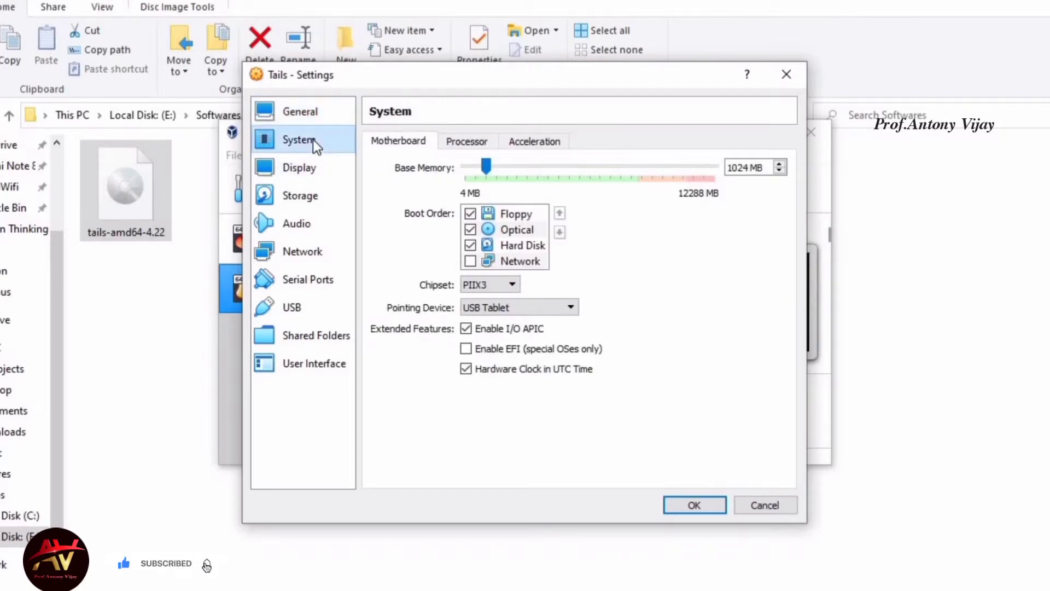
left_click(470, 214)
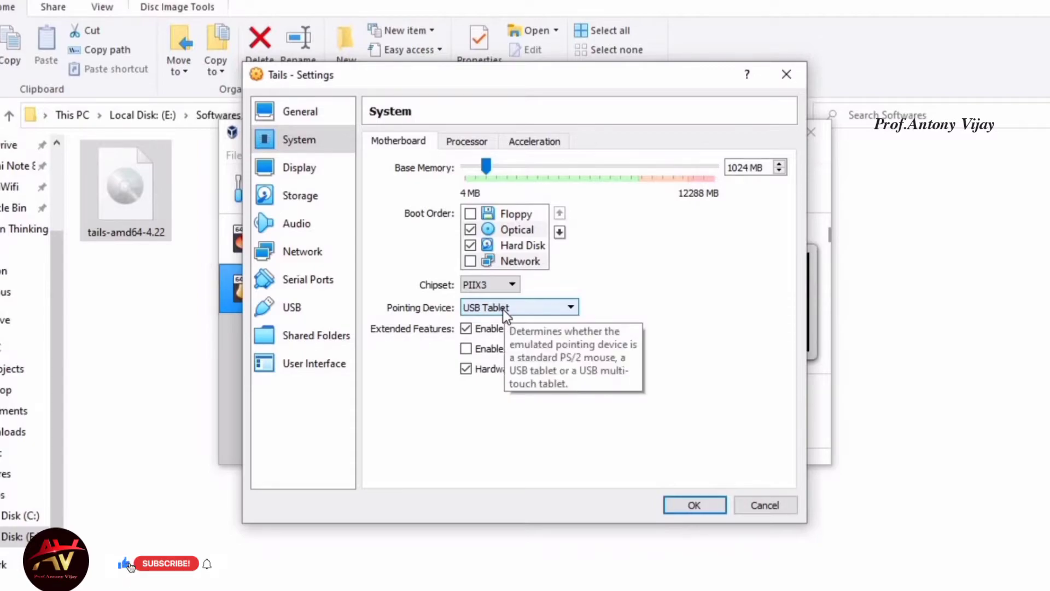
left_click(471, 143)
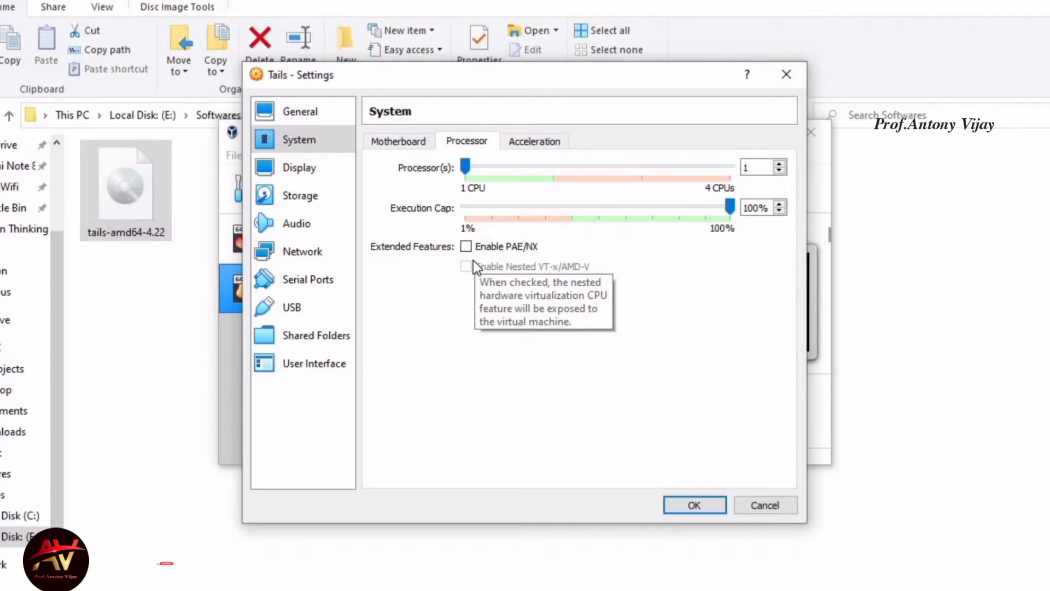
left_click(319, 171)
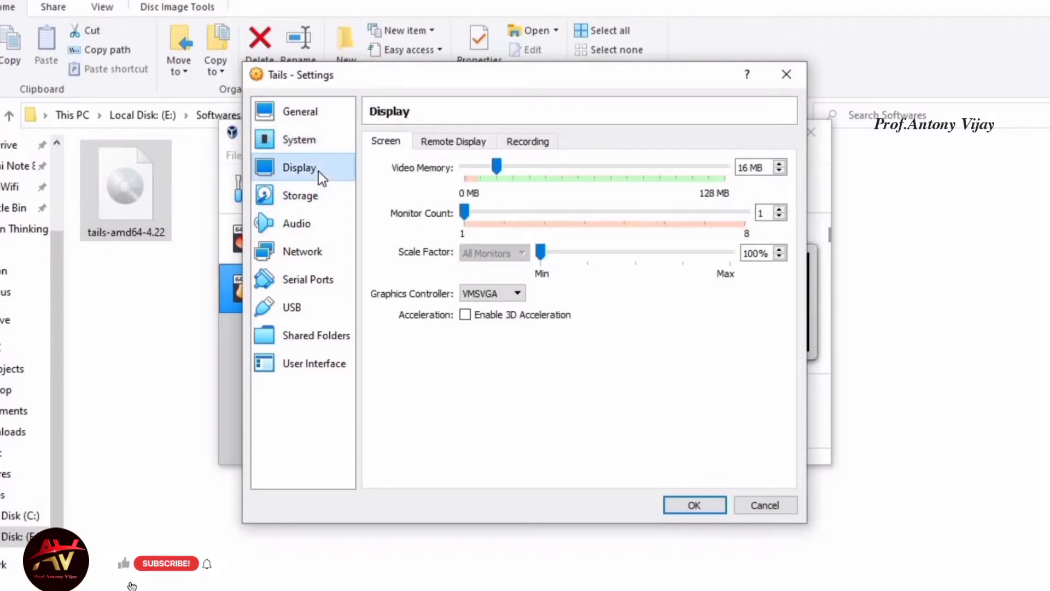
Attach tails-amd64-4.22.iso to the Tails machine's empty optical drive and save the settings.
left_click(328, 201)
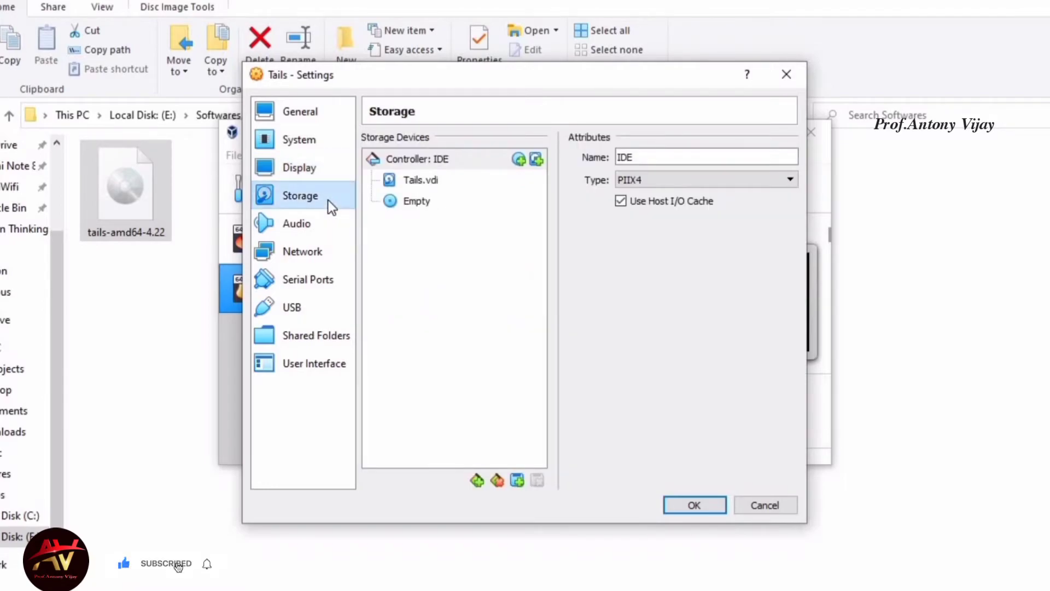
left_click(413, 203)
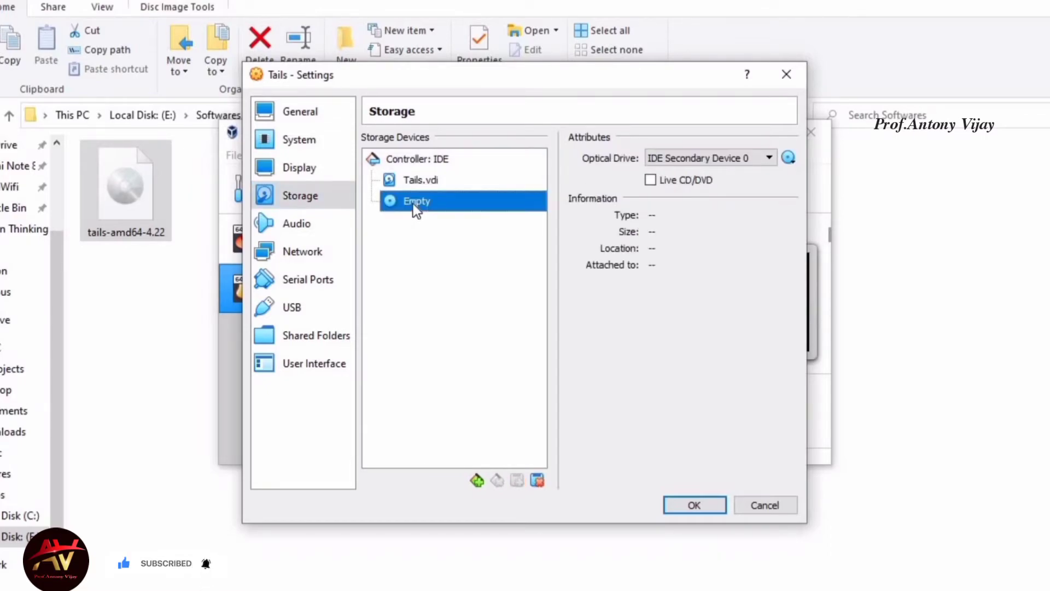
left_click(791, 162)
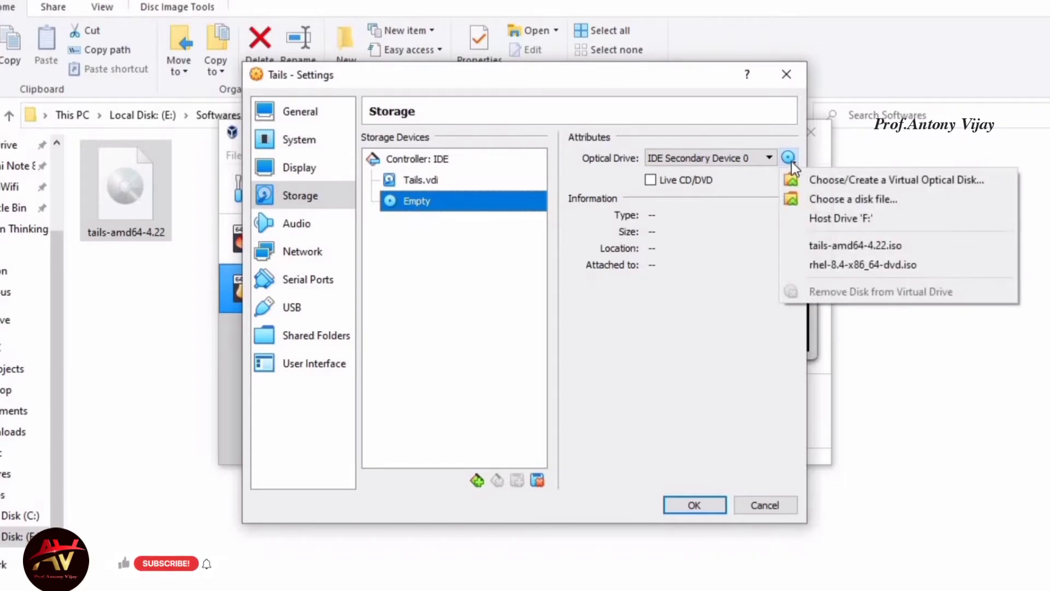
left_click(841, 245)
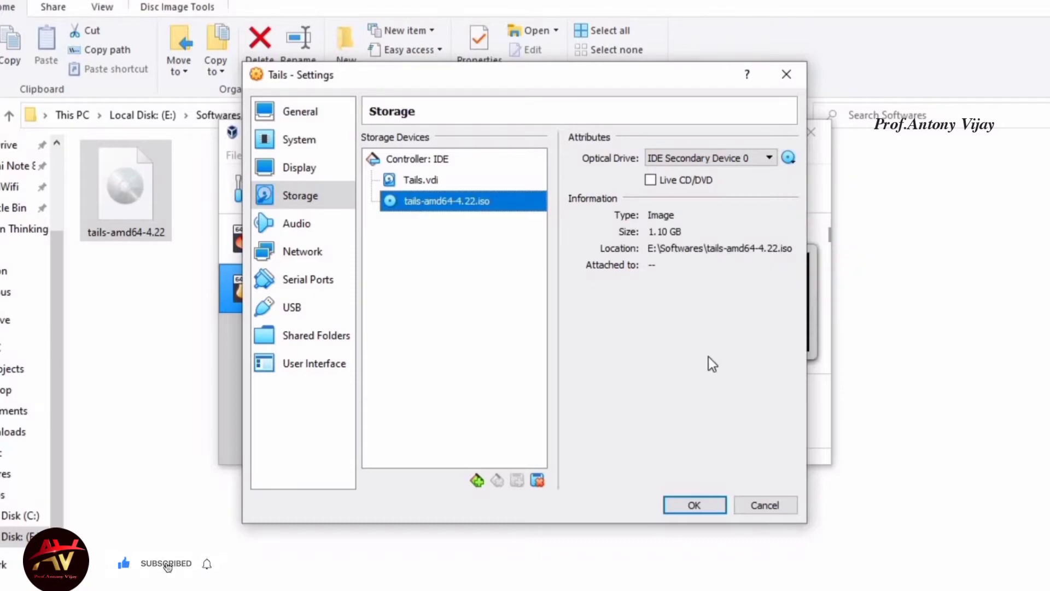
left_click(696, 505)
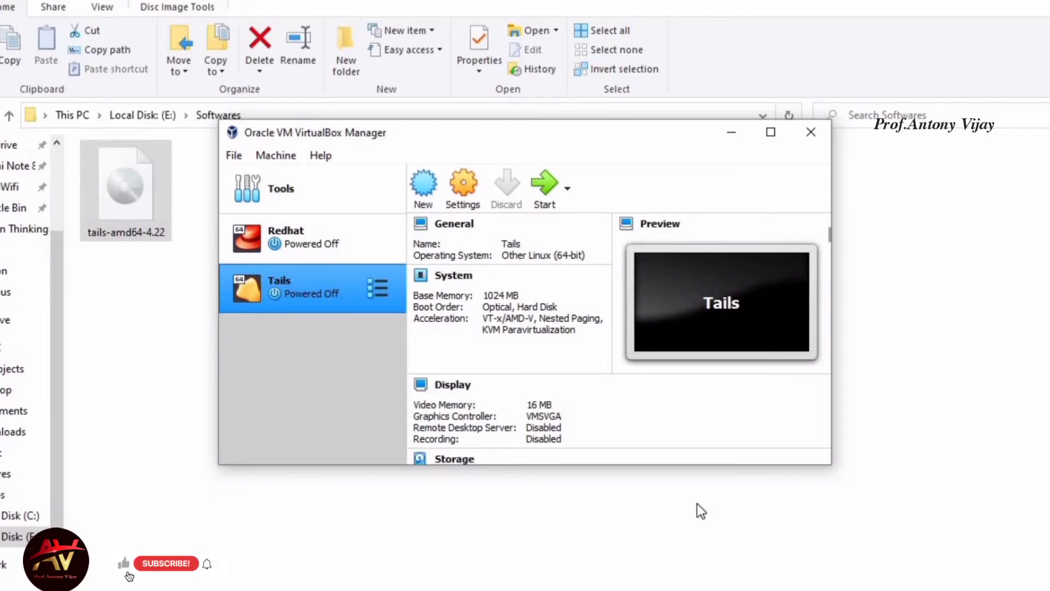
Start the Tails virtual machine, boot the standard Tails entry and maximize the machine's window.
left_click(549, 204)
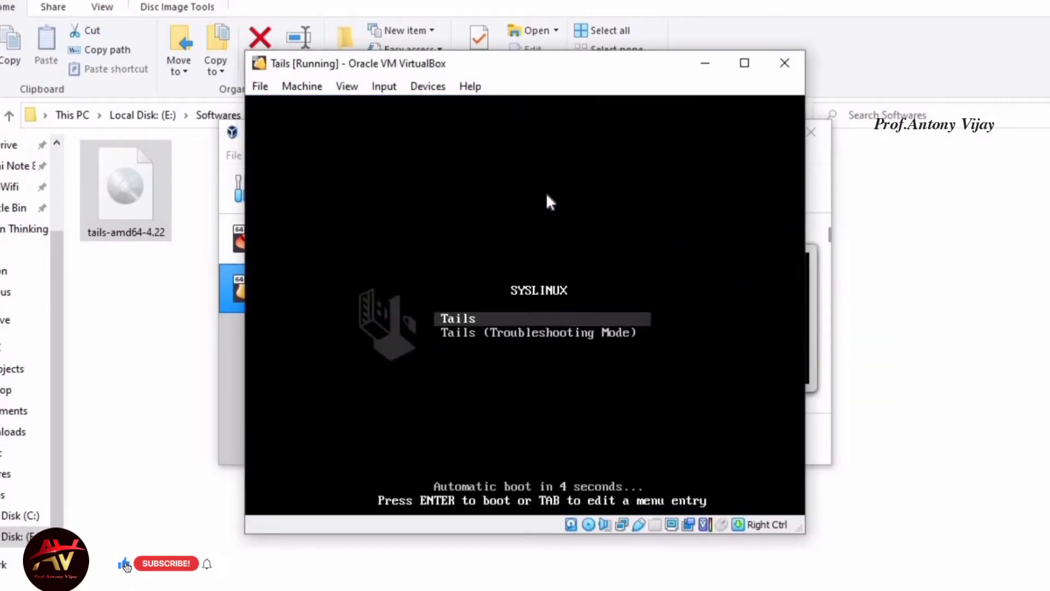
key("Return")
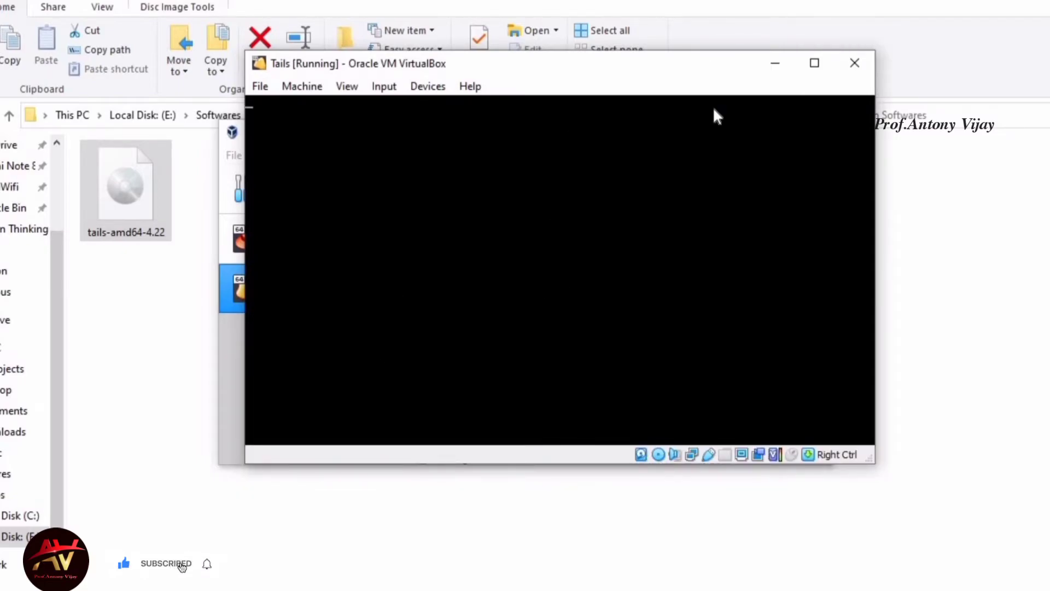
left_click(817, 68)
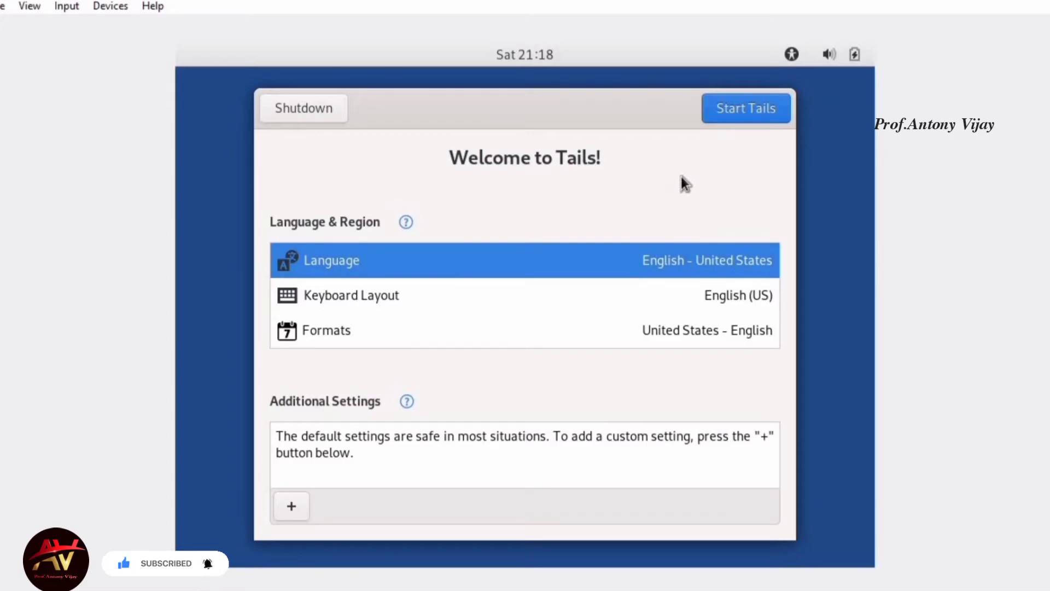
Start Tails with the default language and region settings and choose to connect to Tor automatically.
left_click(727, 111)
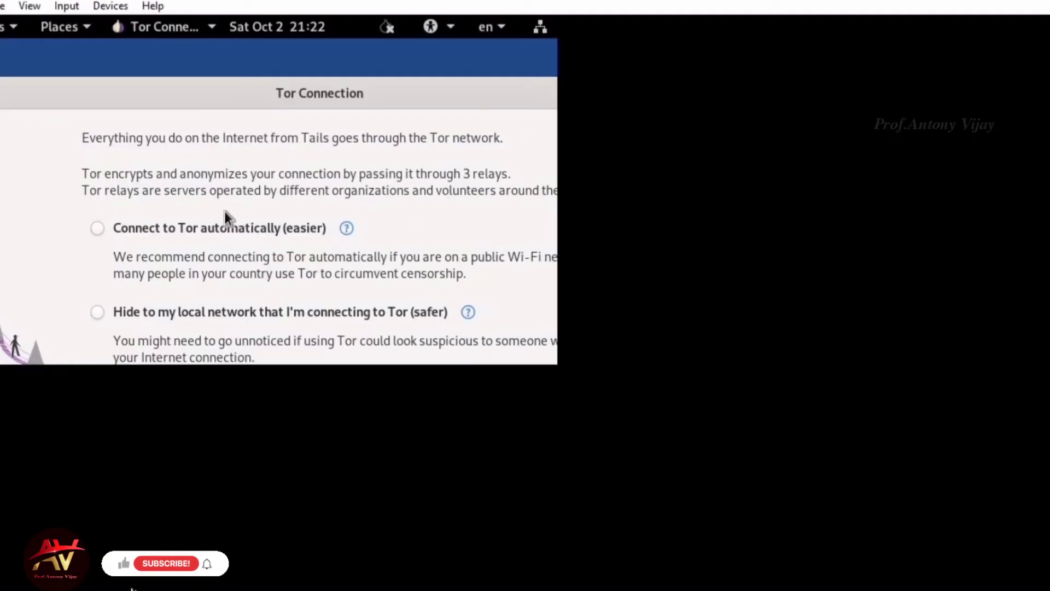
left_click(344, 256)
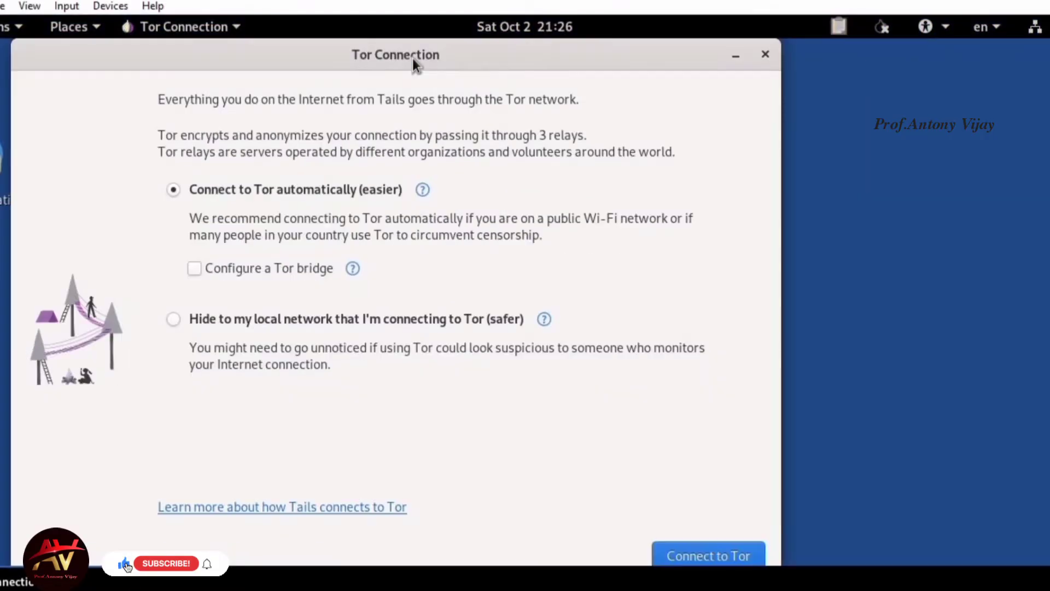
Connect to the Tor network, then start Tor Browser and maximize its window.
left_click(725, 555)
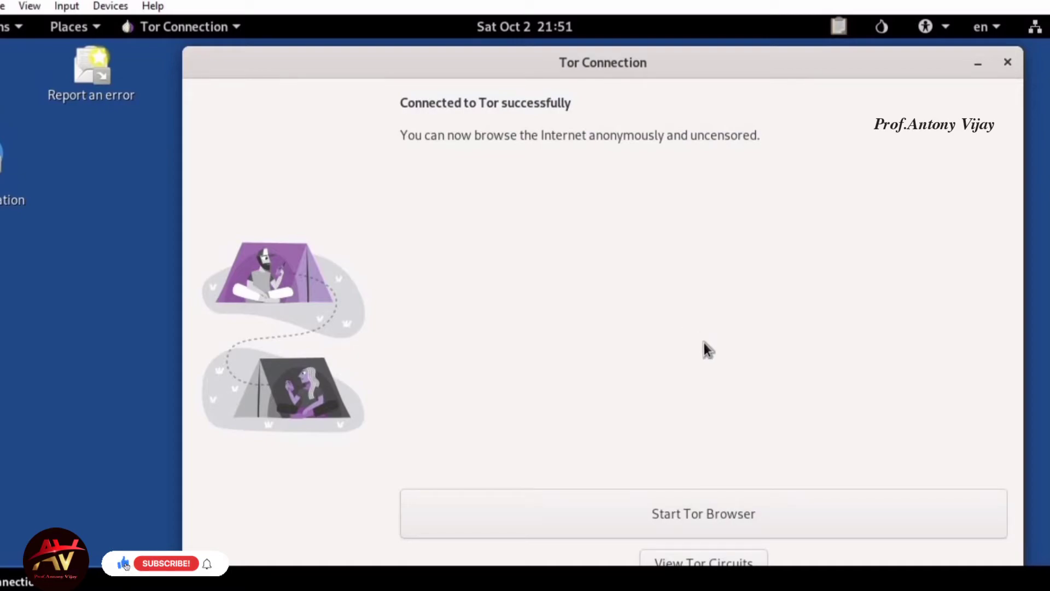
left_click(713, 516)
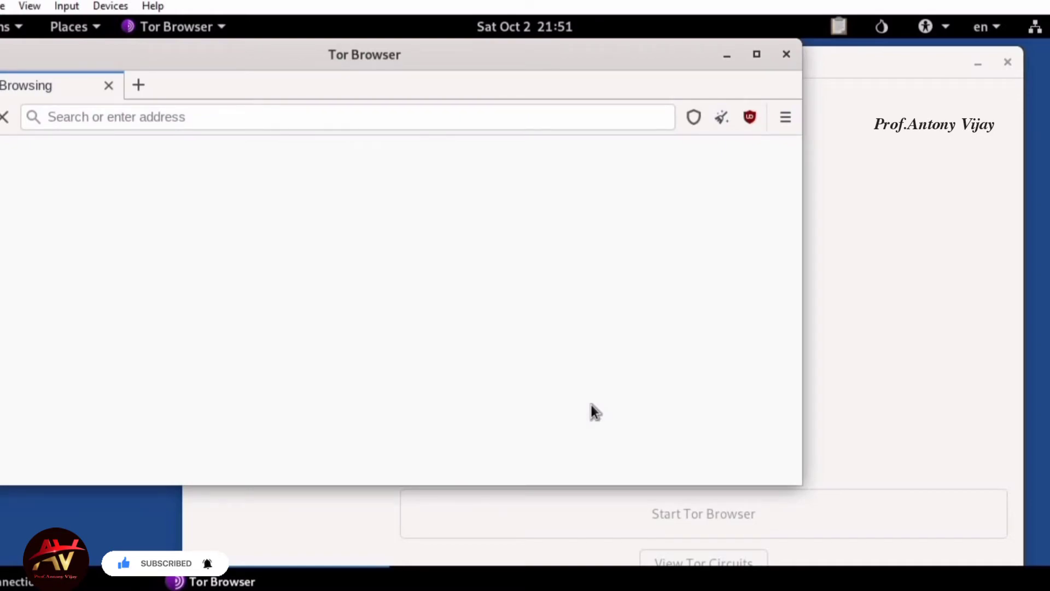
left_click(757, 56)
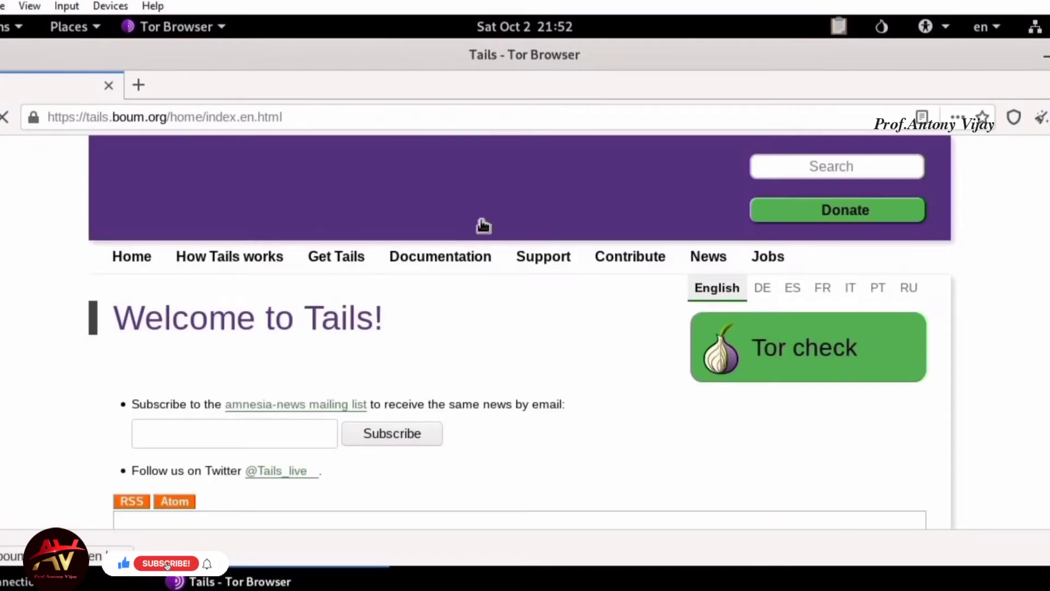
Open google.com in Tor Browser and read through its cookie consent notice.
left_click(372, 118)
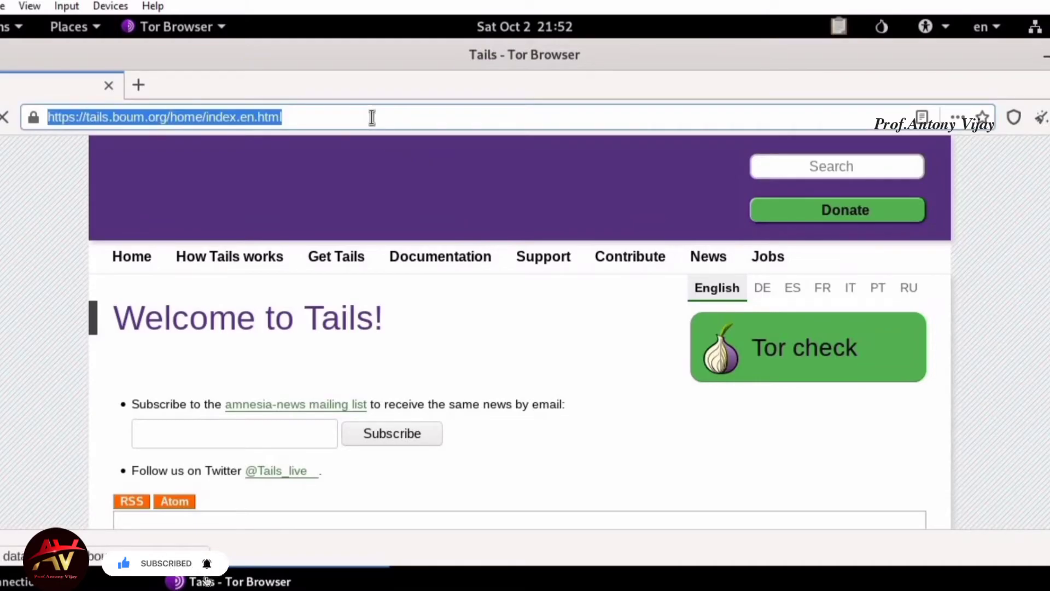
type("oogle.com")
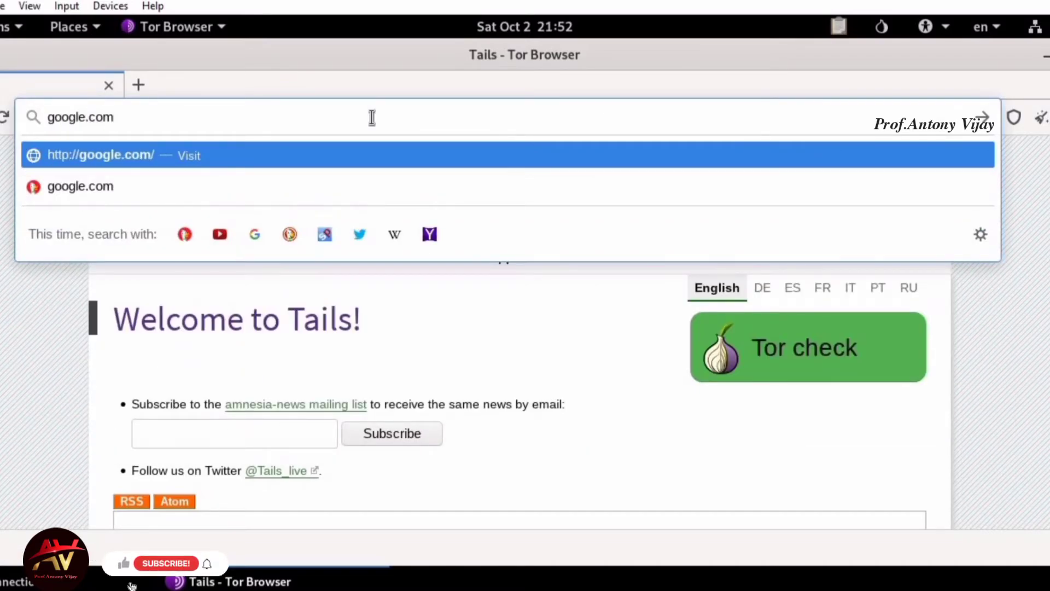
key("Return")
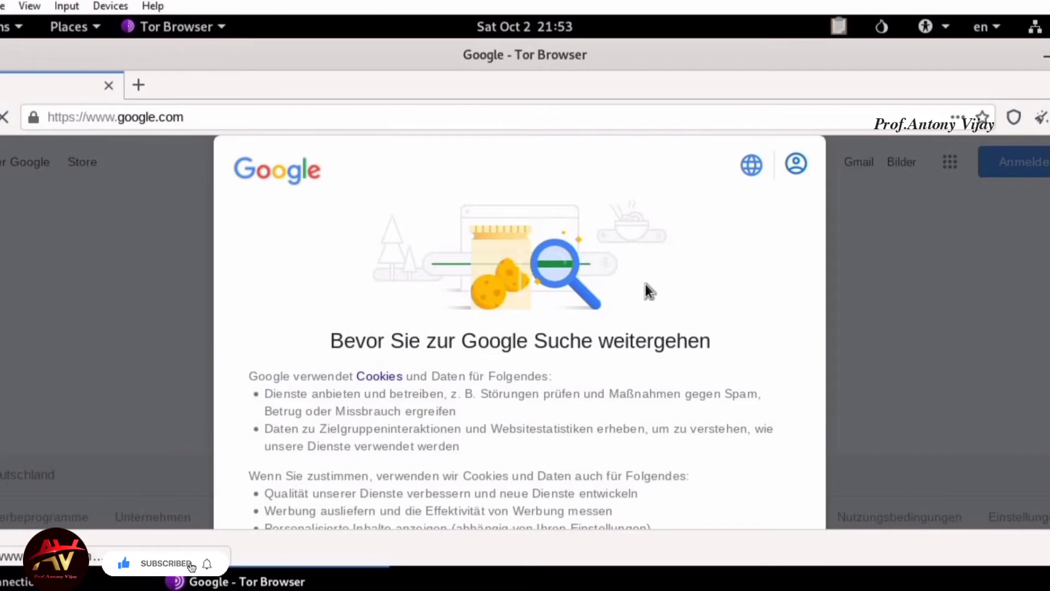
scroll(646, 284, "down", 3)
scroll(431, 277, "down", 3)
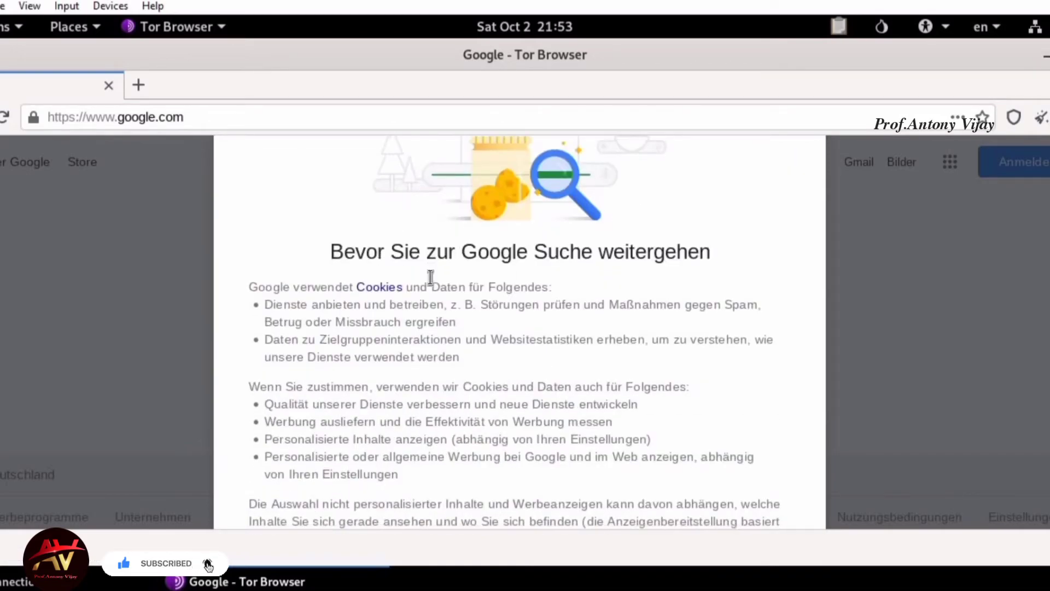
scroll(431, 277, "down", 4)
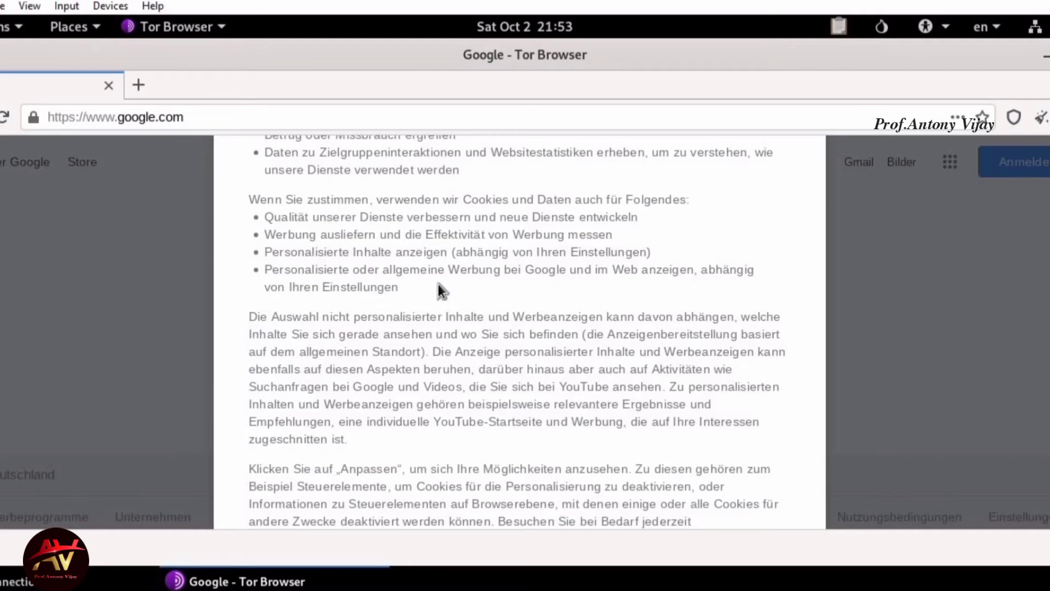
scroll(735, 358, "down", 4)
scroll(735, 359, "down", 1)
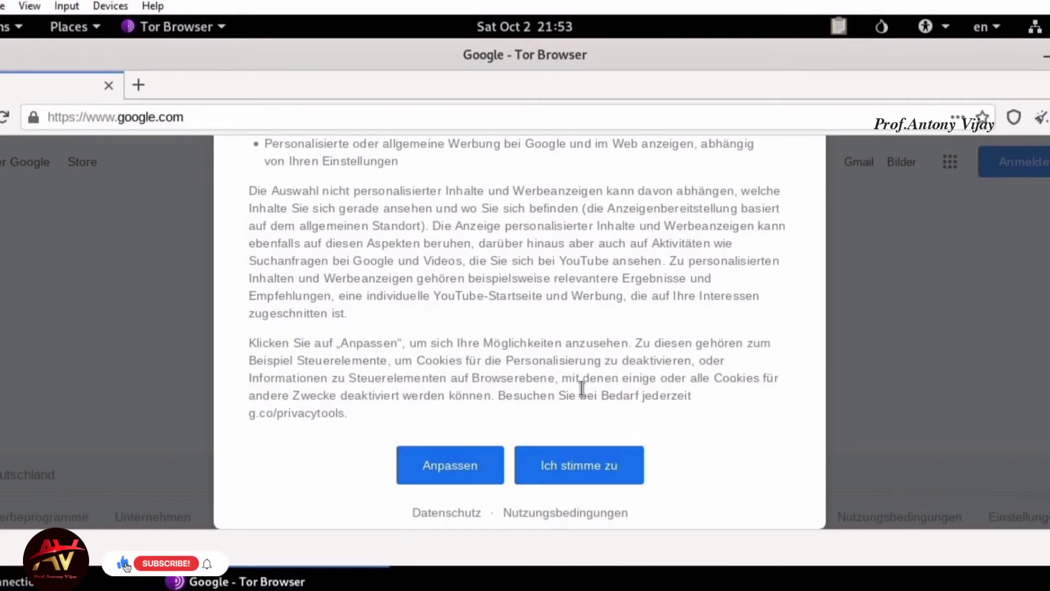
scroll(659, 379, "up", 12)
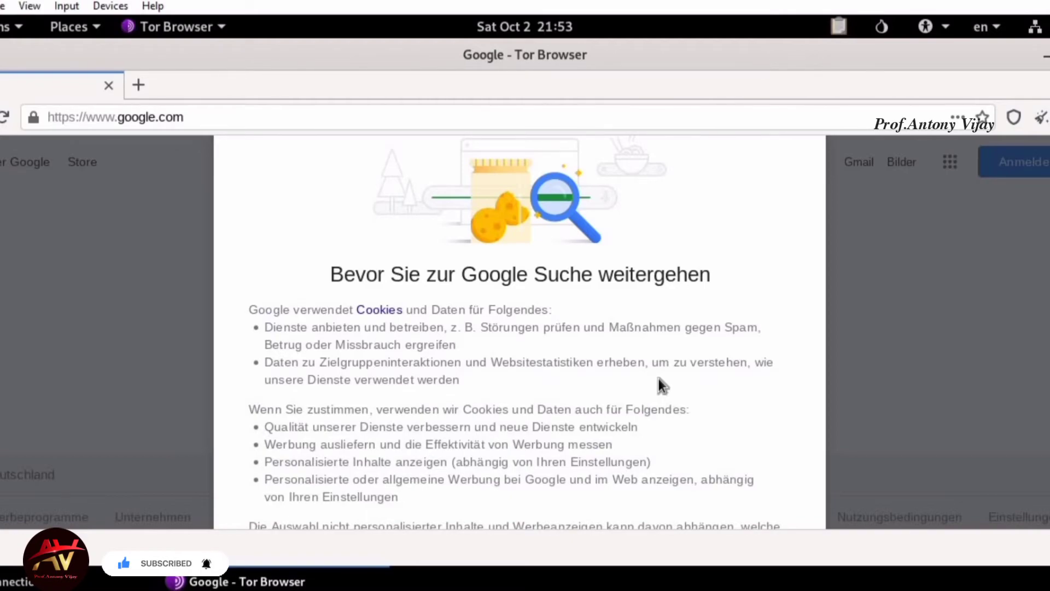
Open mylocation.org and check the country reported for the public IP address.
left_click(264, 125)
type("my")
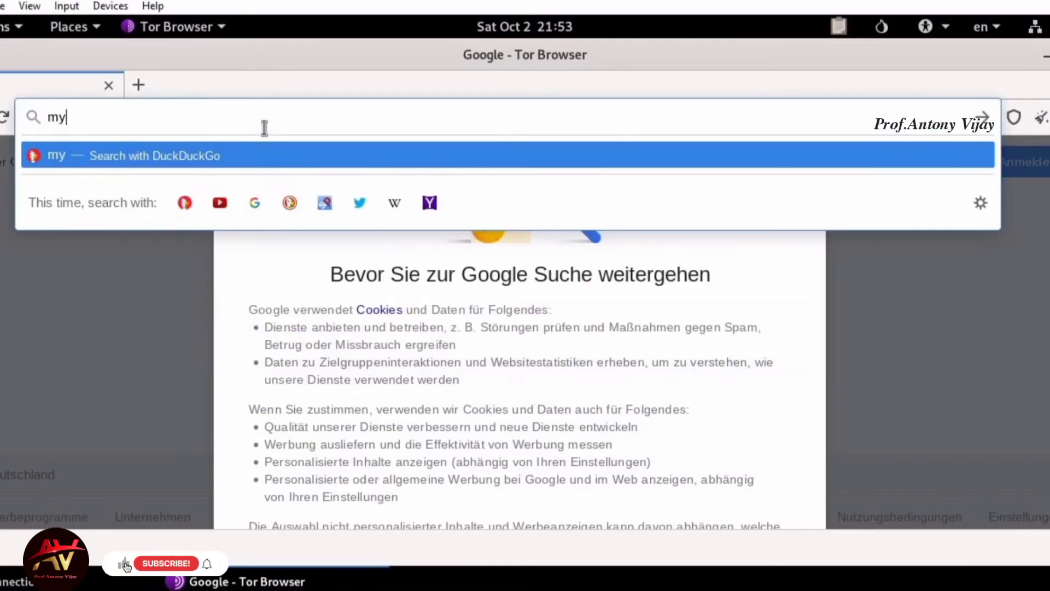
type("locat")
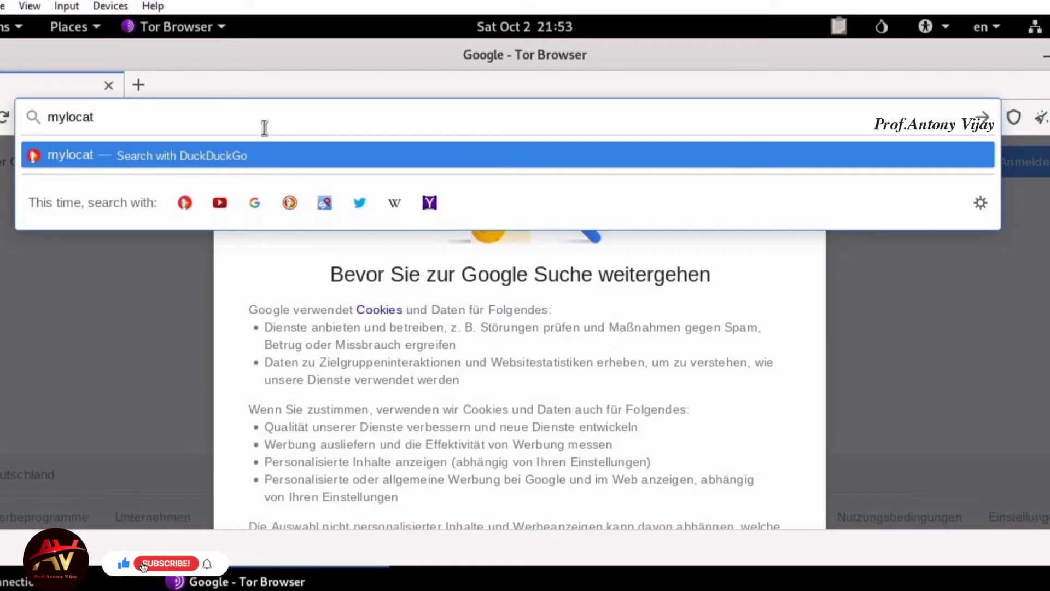
type("ion")
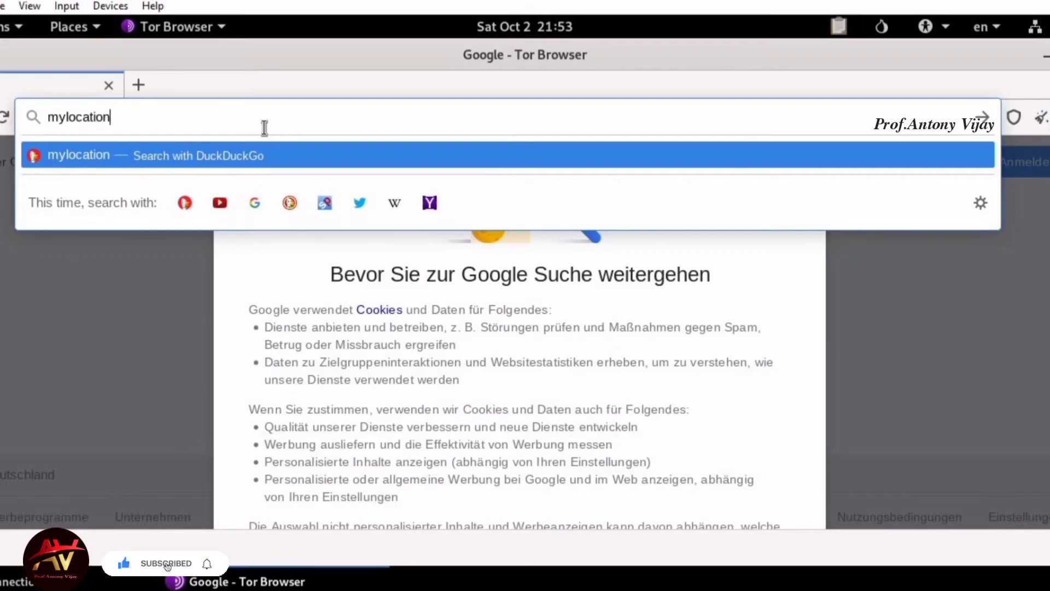
type(".org")
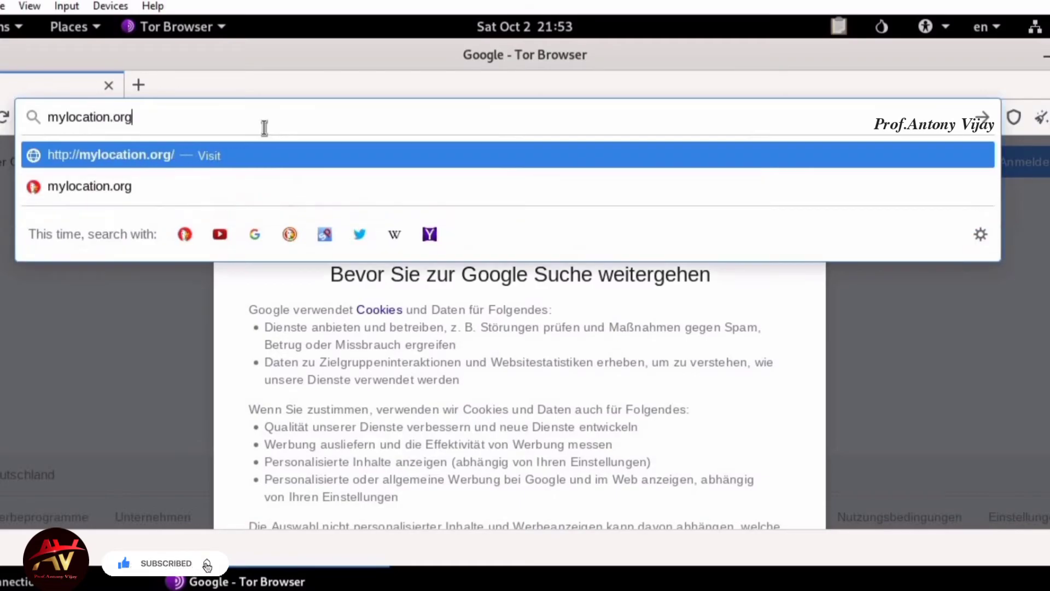
key("Return")
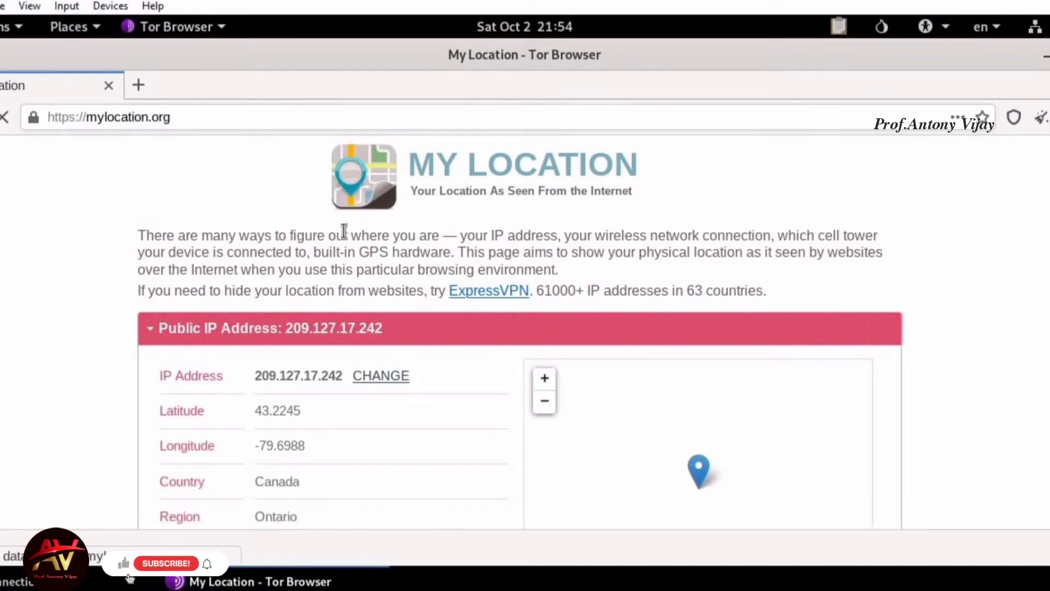
scroll(375, 257, "down", 2)
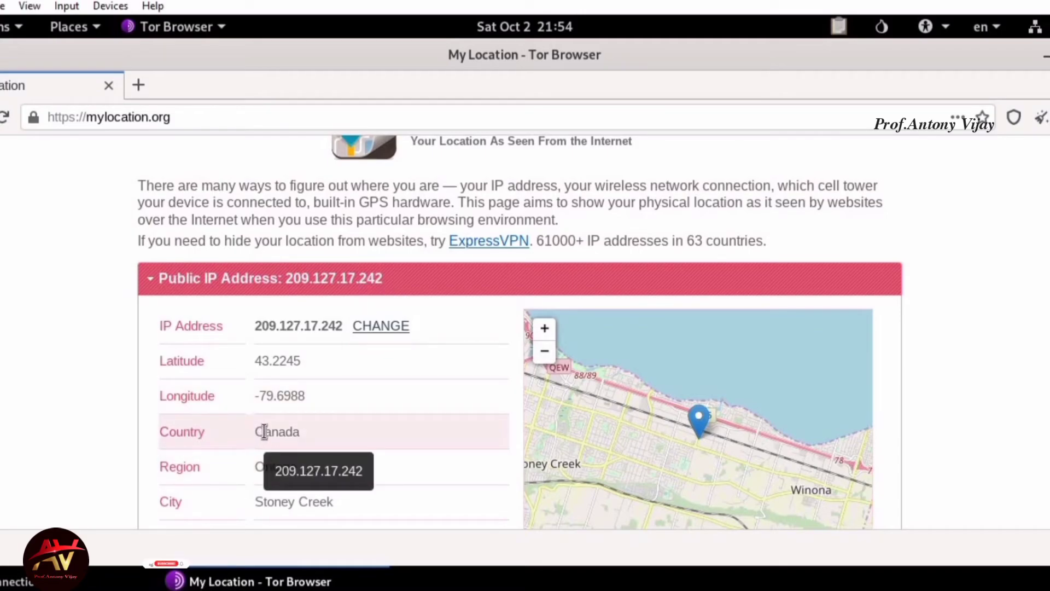
left_click_drag(257, 430, 305, 438)
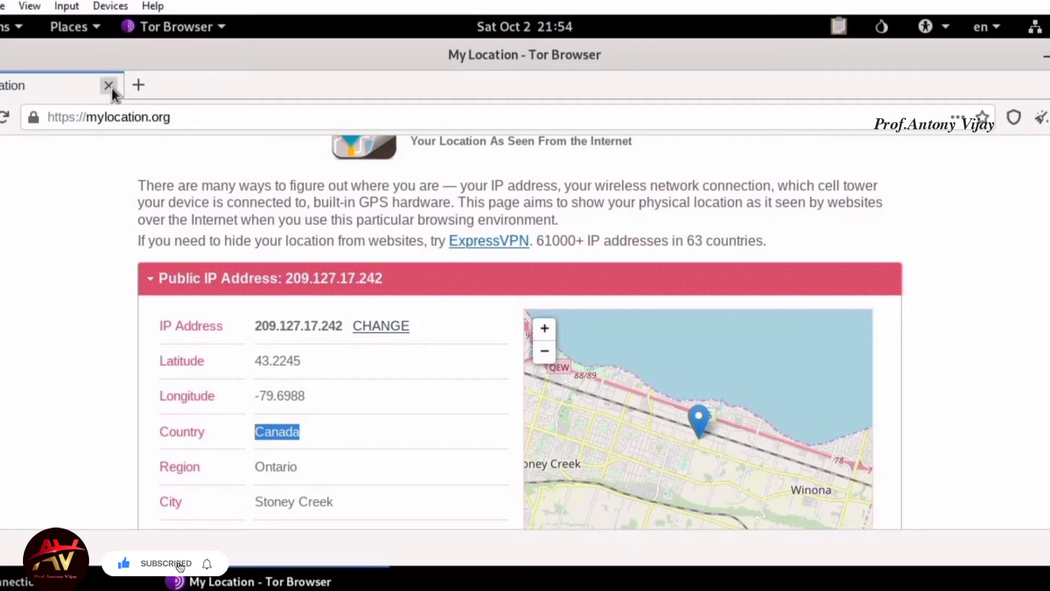
Close the My Location page and the Tor Connection window, and start Tor Browser again.
left_click(109, 85)
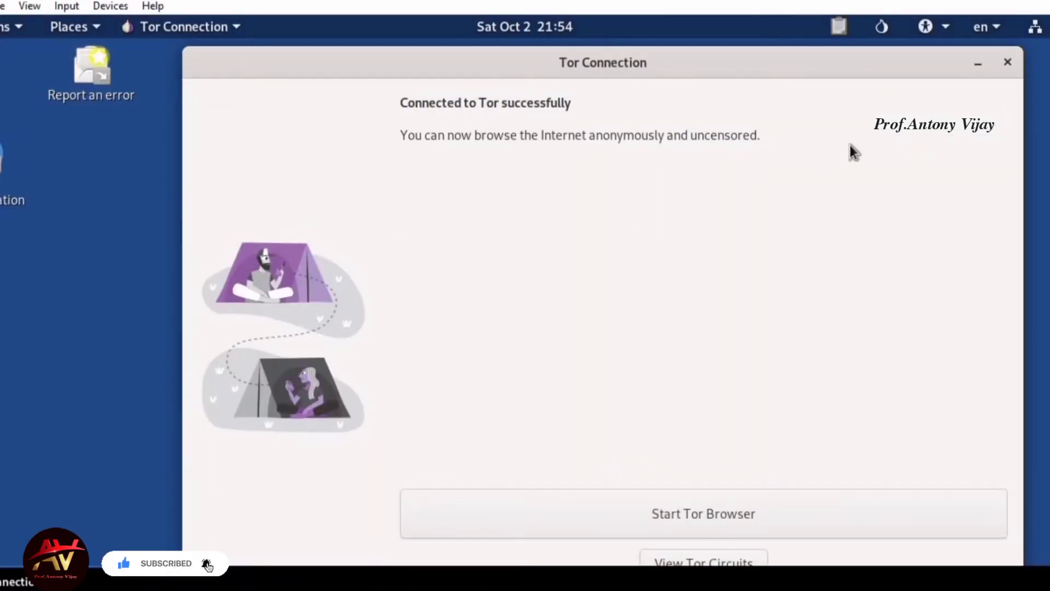
left_click(1009, 63)
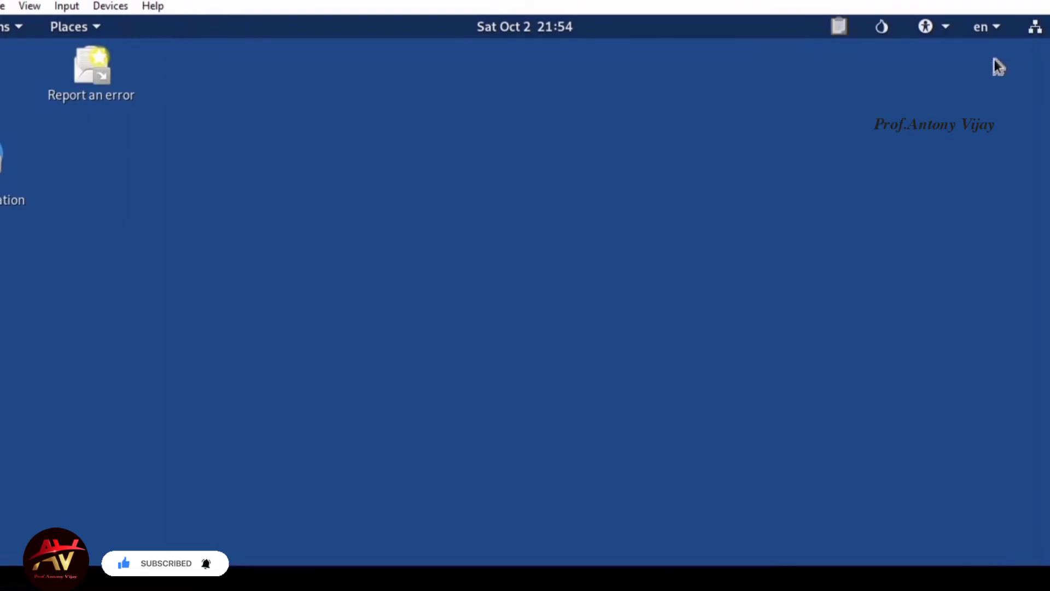
left_click(3, 28)
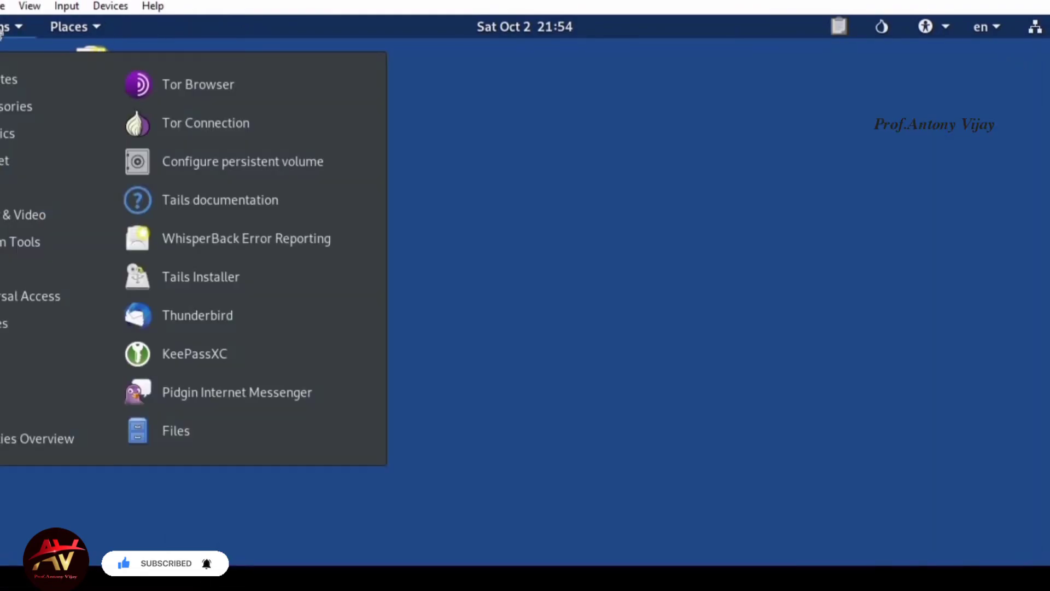
left_click(209, 87)
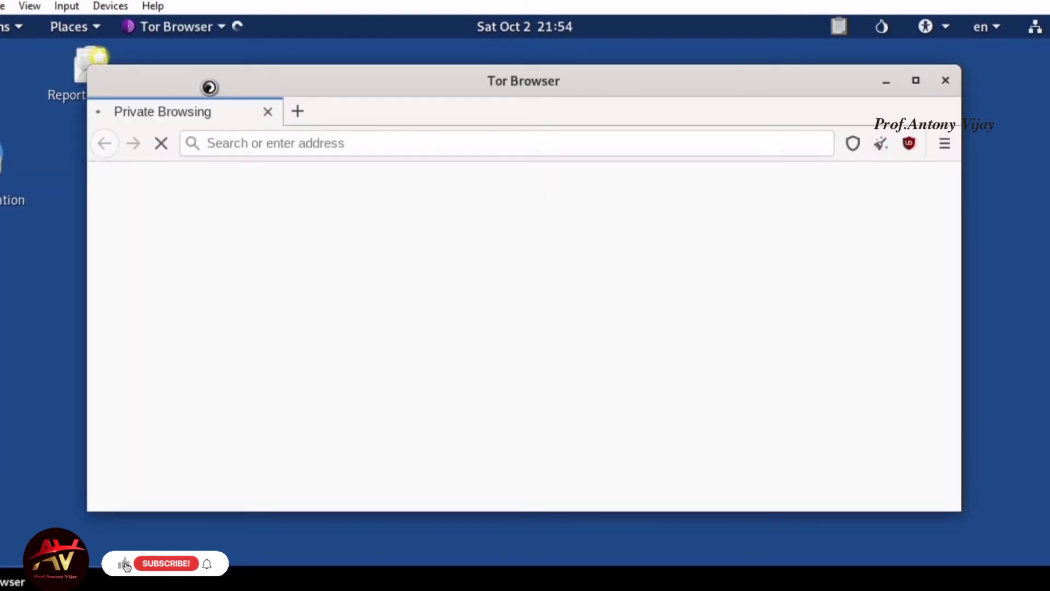
Load mylocation.org in the new Tor Browser session, maximize the window and check the country reported for the new connection.
left_click(293, 144)
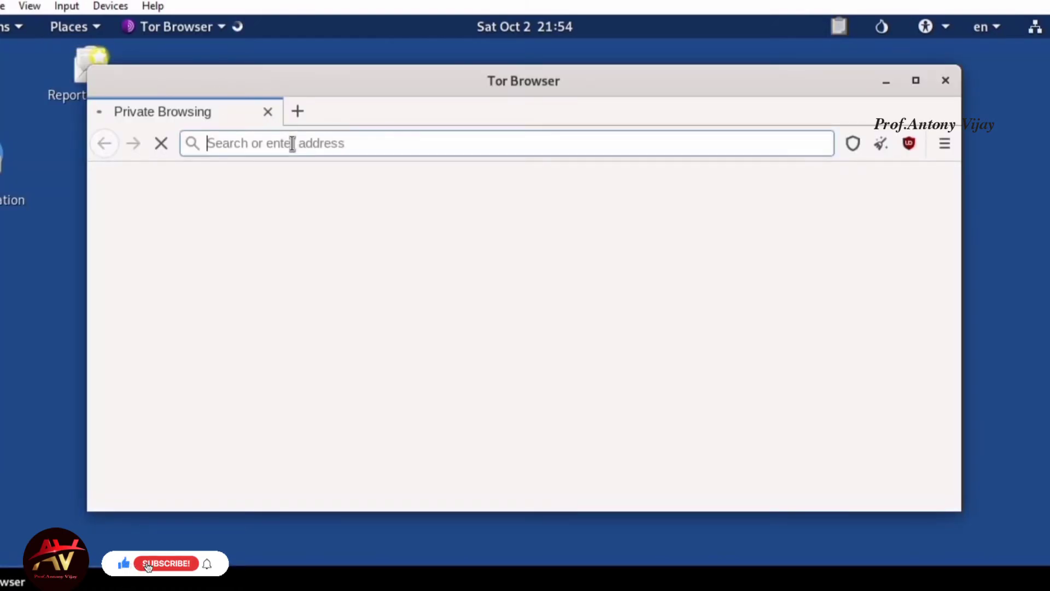
type("my")
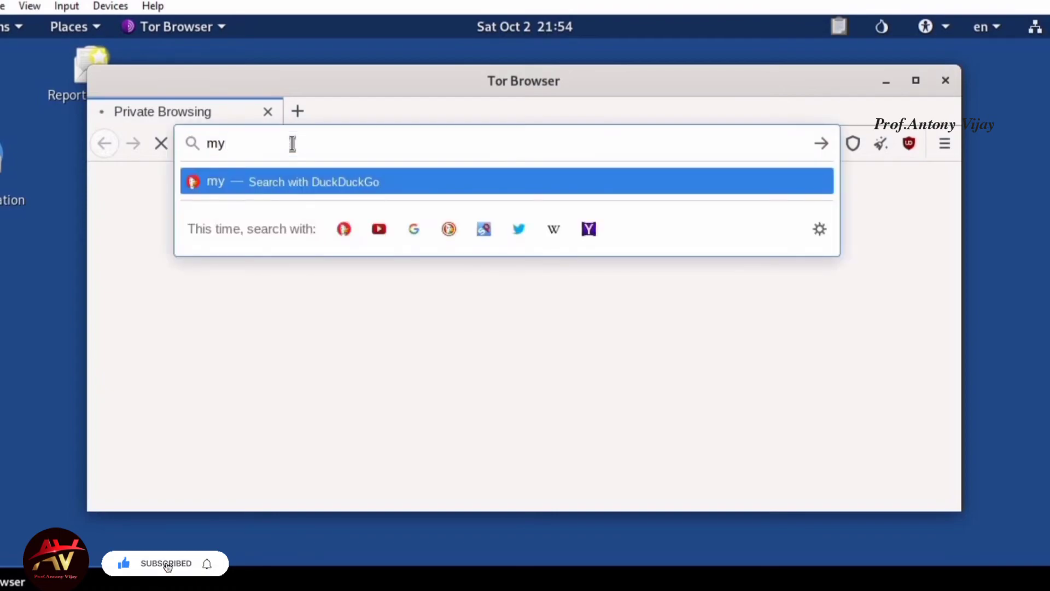
type("loca")
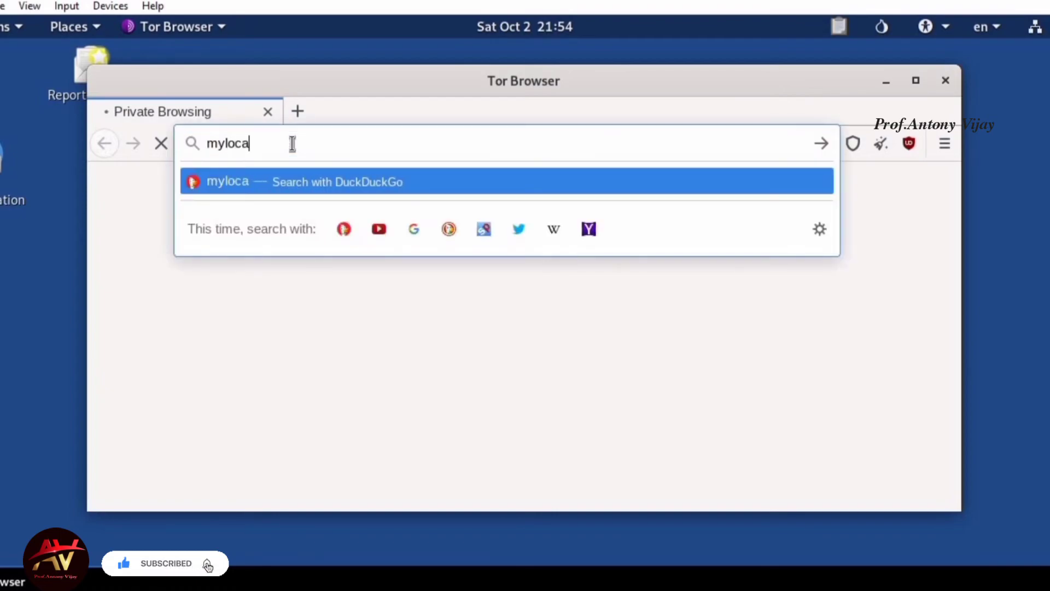
type("tion.org")
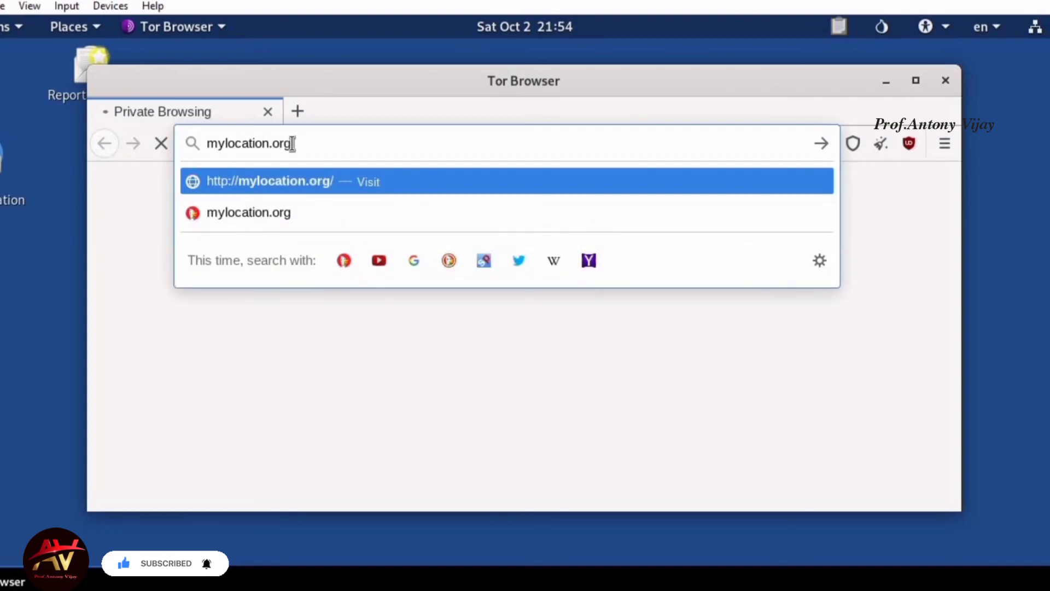
key("Return")
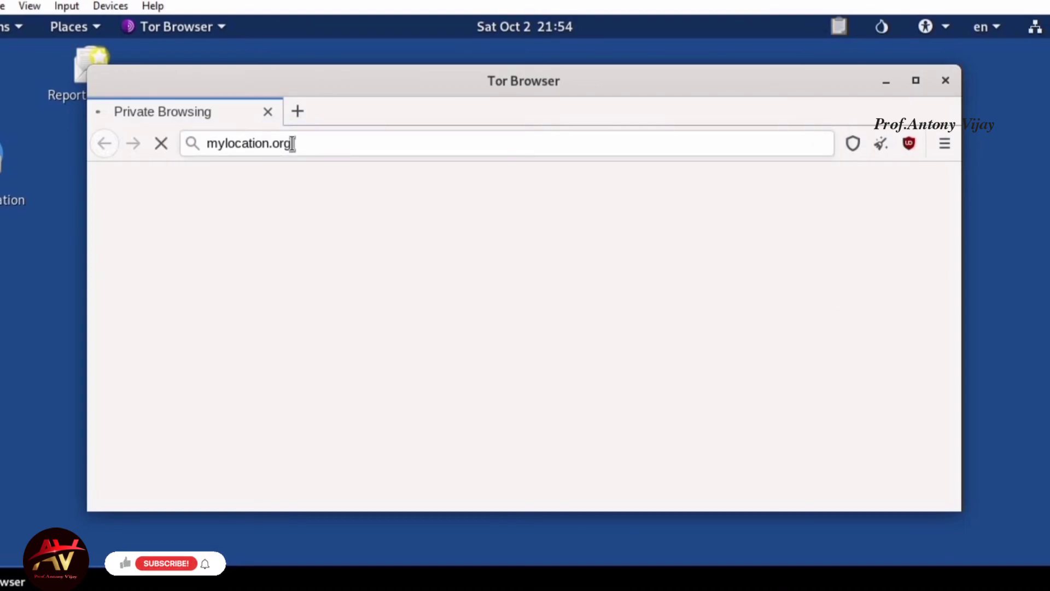
left_click(916, 80)
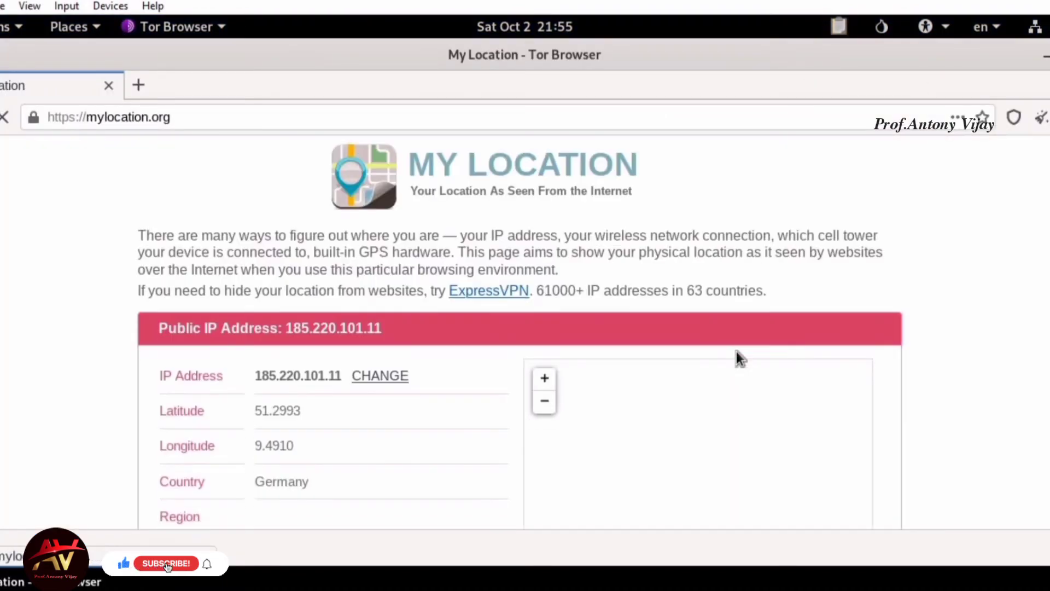
scroll(736, 351, "down", 2)
scroll(736, 351, "down", 1)
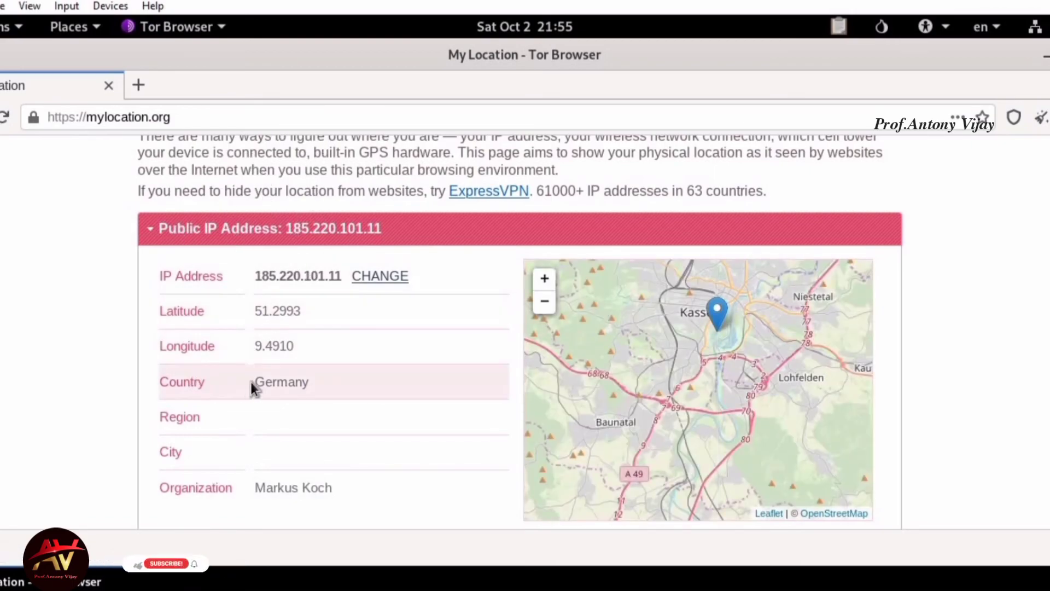
left_click_drag(253, 382, 336, 391)
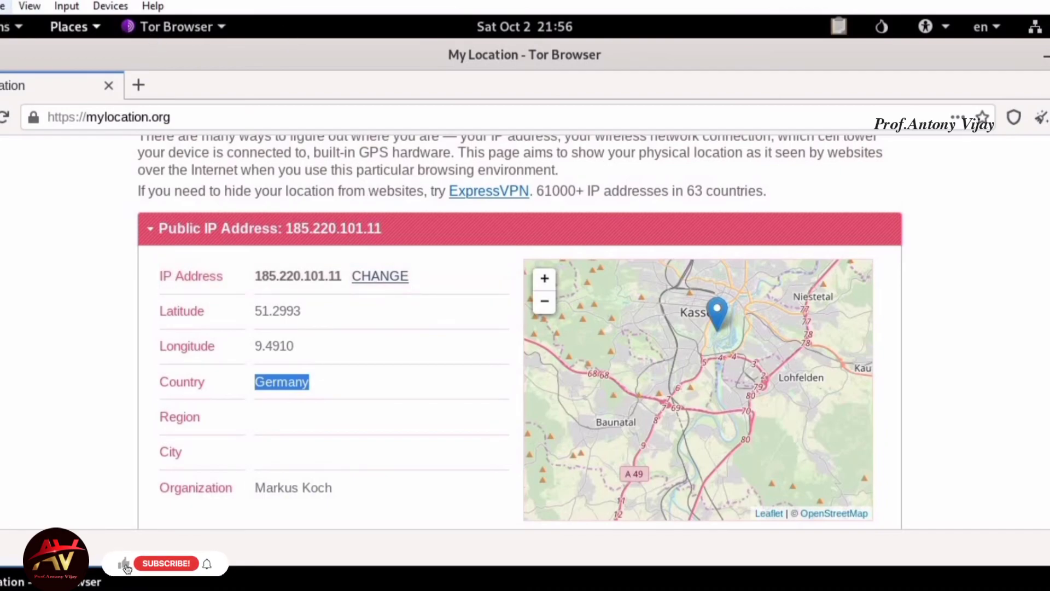
Examine the installed Tails applications by category, including Graphics, Sound & Video and System Tools.
left_click(10, 27)
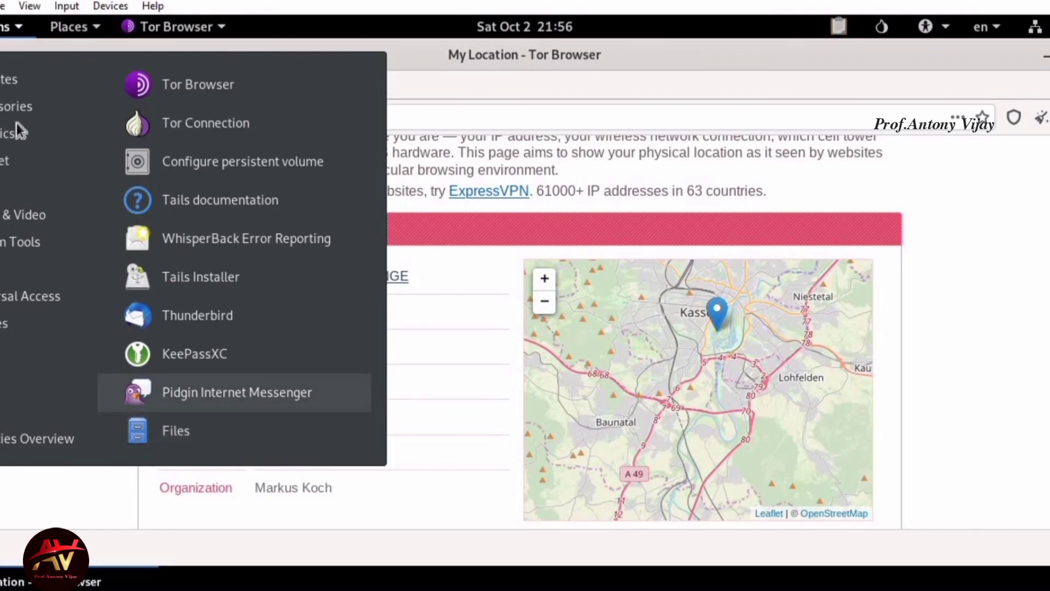
mouse_move(11, 114)
mouse_move(13, 137)
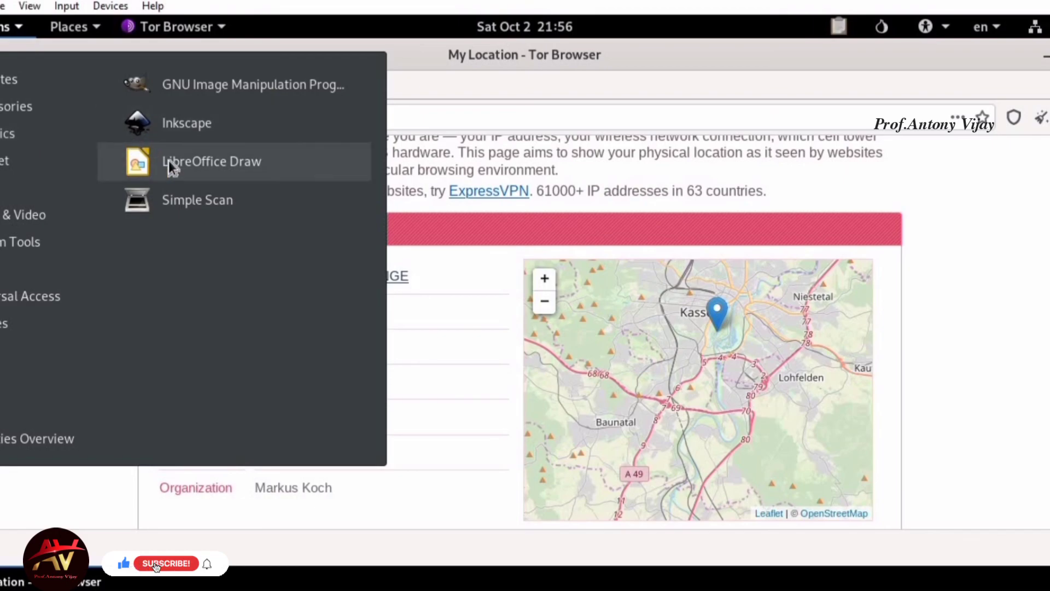
mouse_move(4, 219)
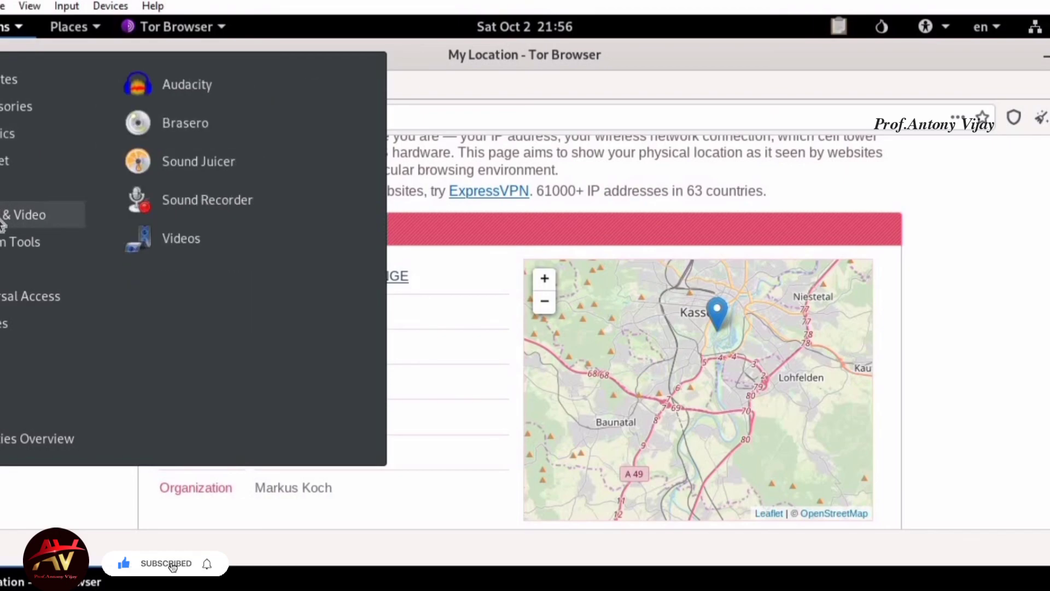
mouse_move(7, 244)
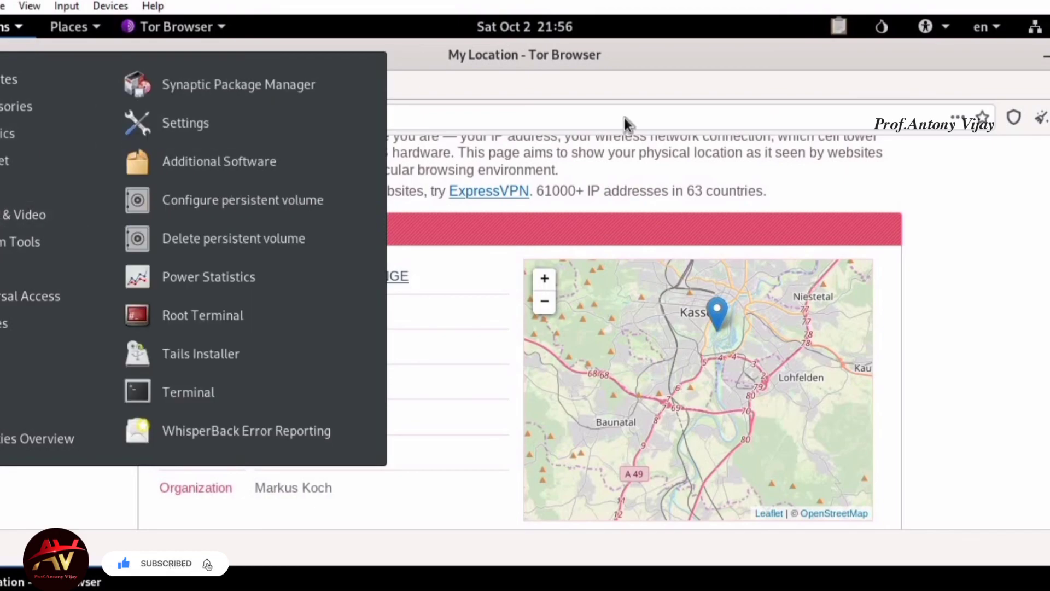